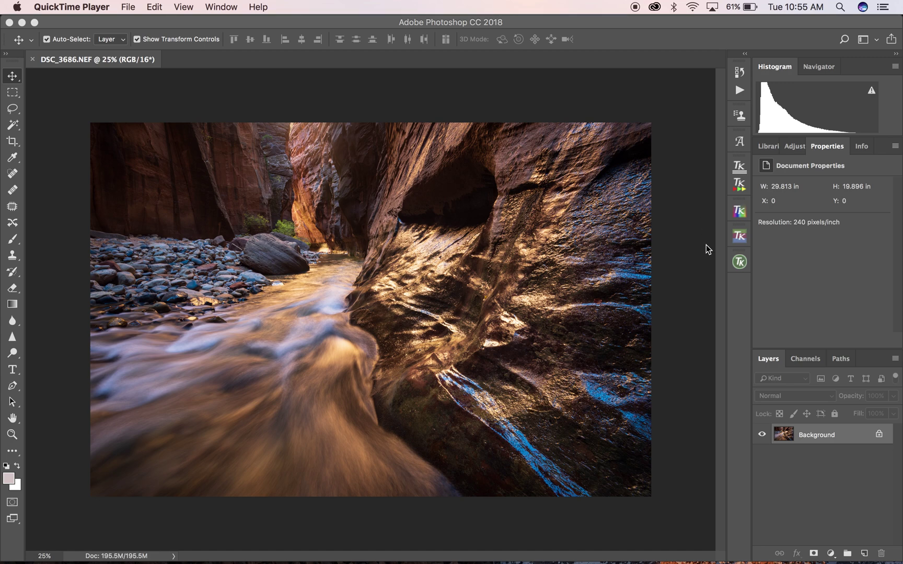
Step: Open the TK RapidMask2 panel beside the canyon photo after previewing its colour-mask choices
{"action": "left_click", "coordinate": [740, 264]}
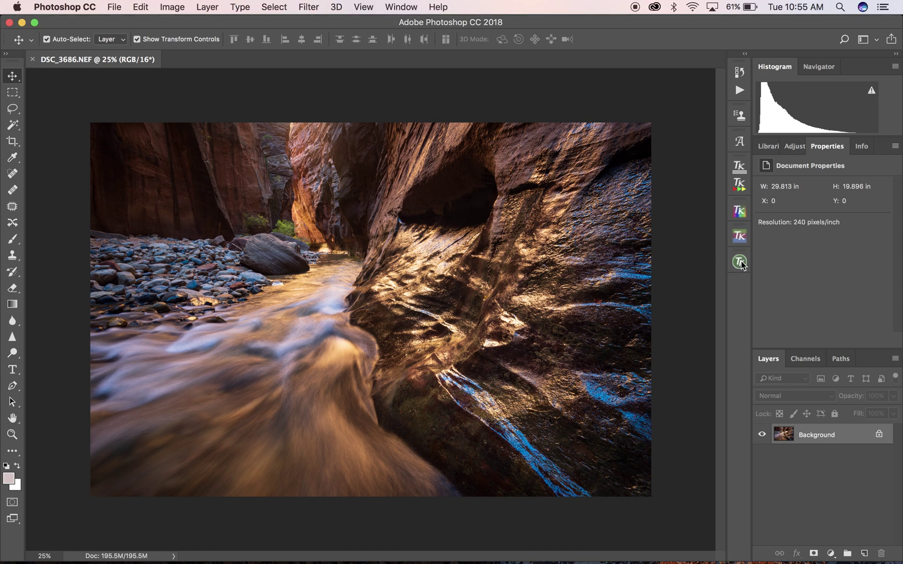
{"action": "left_click", "coordinate": [740, 264]}
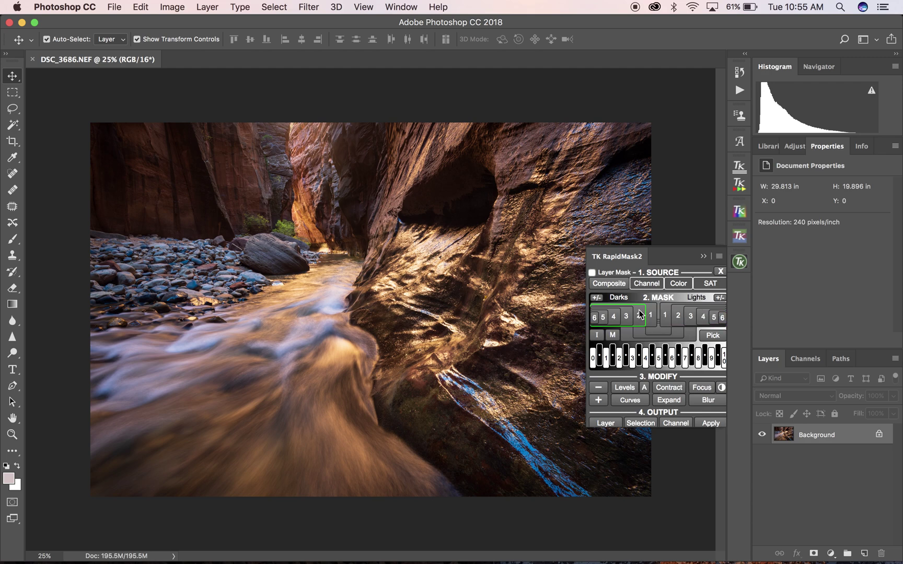
{"action": "left_click", "coordinate": [678, 284]}
{"action": "left_click", "coordinate": [703, 257]}
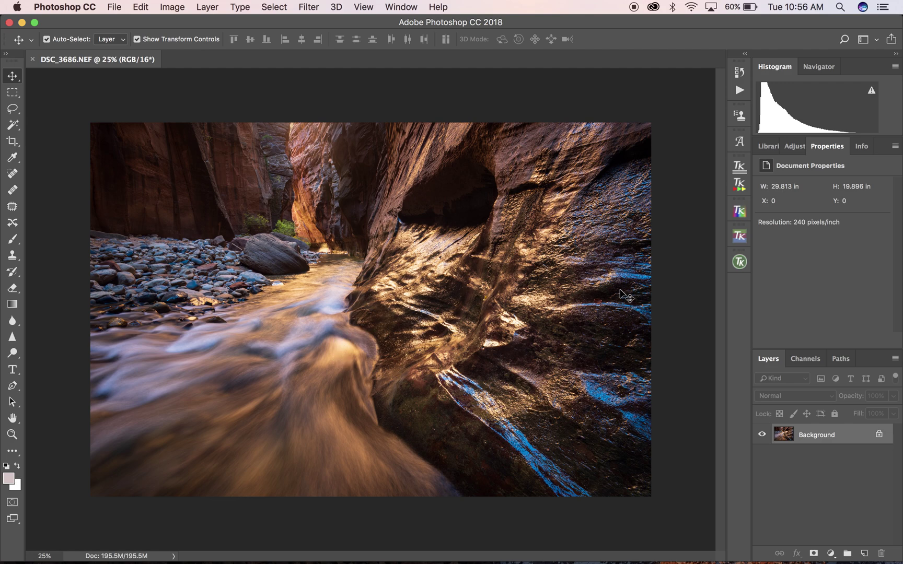
{"action": "left_click", "coordinate": [740, 263]}
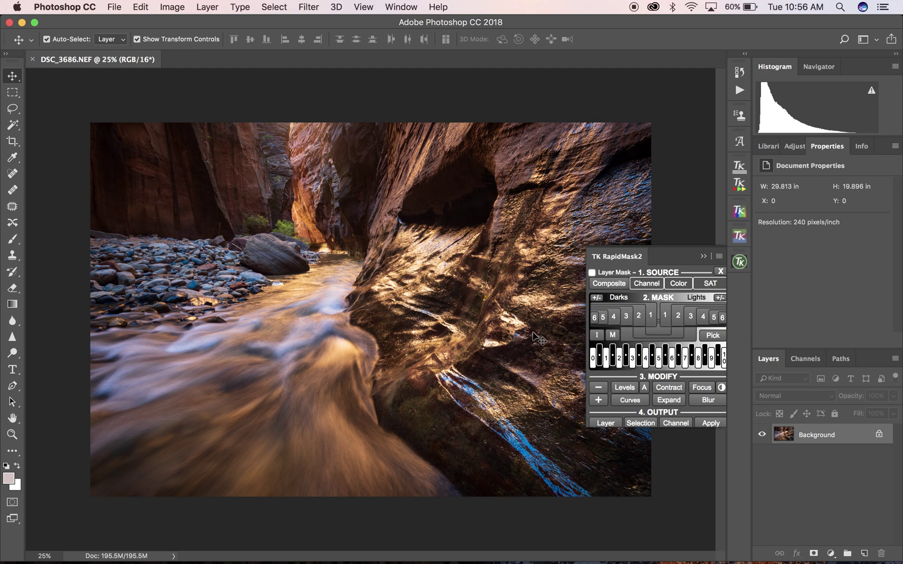
Step: Build a Yellow colour mask, expand it, and pick Dodge from RapidMask2's adjustment list
{"action": "left_click", "coordinate": [678, 284]}
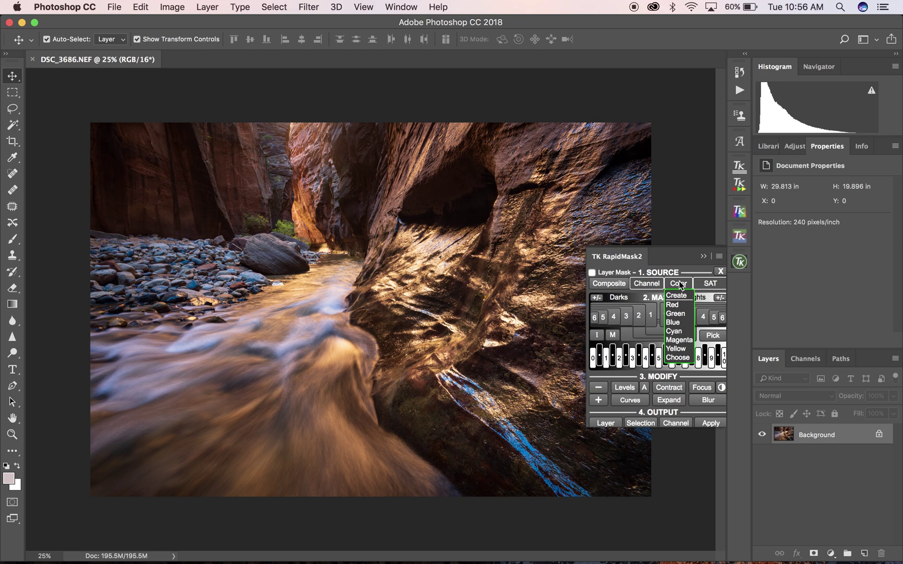
{"action": "left_click", "coordinate": [677, 348]}
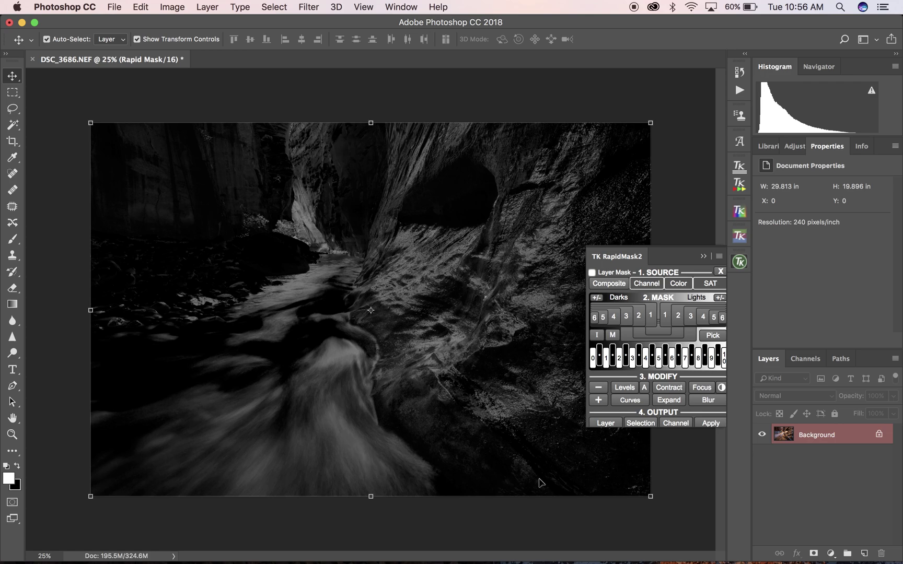
{"action": "left_click", "coordinate": [675, 289]}
{"action": "left_click", "coordinate": [674, 401]}
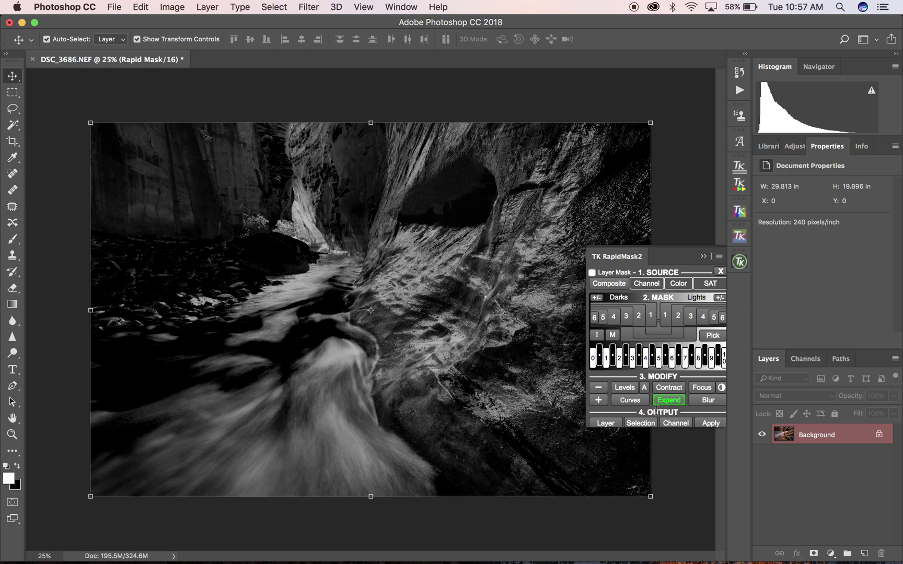
{"action": "left_click", "coordinate": [606, 423]}
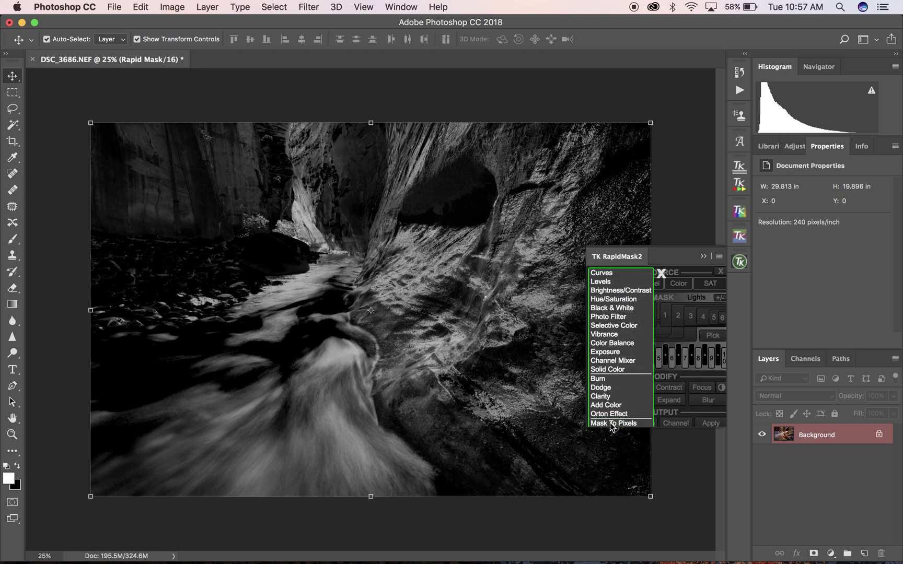
{"action": "left_click", "coordinate": [612, 391]}
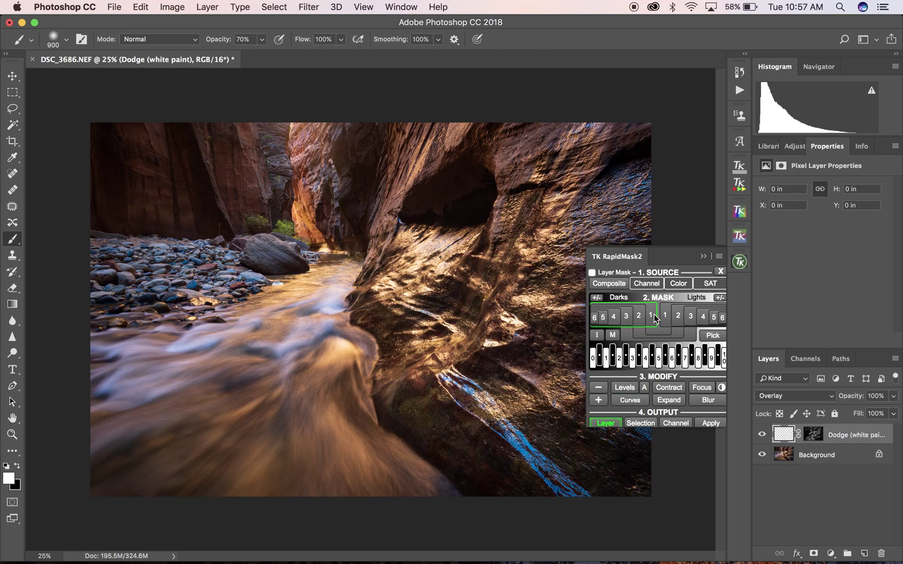
Step: Collapse the mask panel and set the white brush to 30% opacity and size 600
{"action": "left_click", "coordinate": [703, 256]}
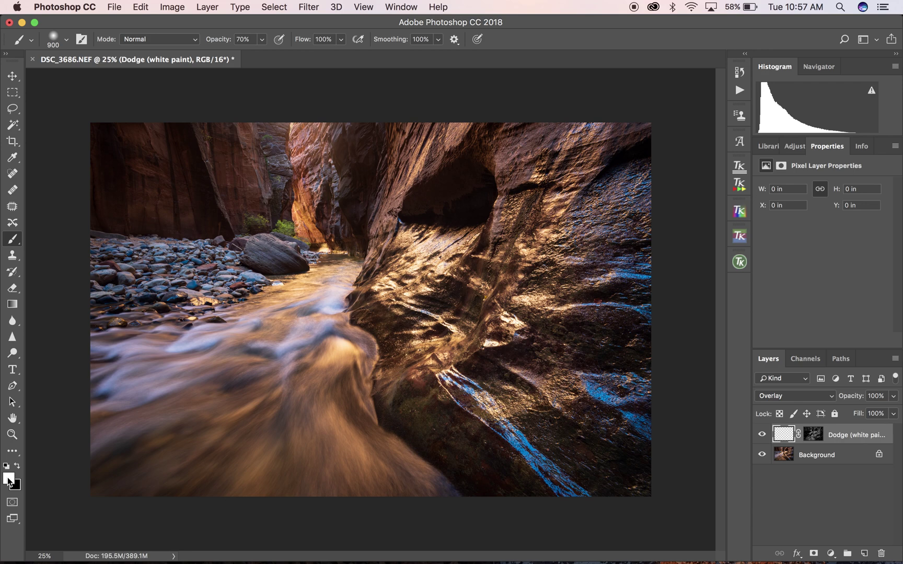
{"action": "left_click", "coordinate": [263, 40]}
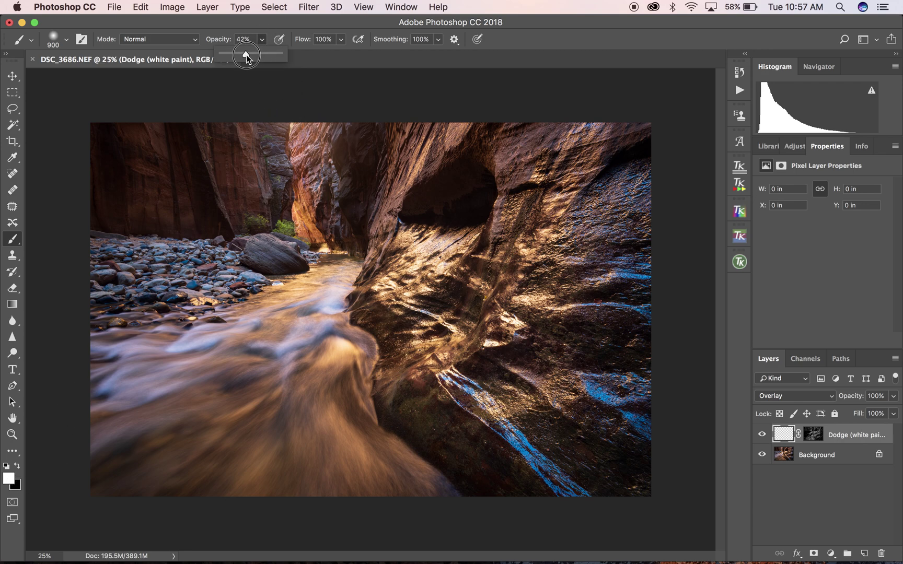
{"action": "left_click_drag", "start_coordinate": [242, 54], "coordinate": [239, 55]}
{"action": "key", "text": "bracketleft"}
{"action": "key", "text": "bracketleft"}
{"action": "key", "text": "bracketleft"}
Step: Paint white over the river down to the bottom and left edges, then hide the Dodge layer
{"action": "mouse_move", "coordinate": [359, 462]}
{"action": "left_mouse_down"}
{"action": "mouse_move", "coordinate": [386, 483]}
{"action": "mouse_move", "coordinate": [351, 447]}
{"action": "mouse_move", "coordinate": [358, 464]}
{"action": "mouse_move", "coordinate": [388, 479]}
{"action": "mouse_move", "coordinate": [348, 450]}
{"action": "mouse_move", "coordinate": [333, 419]}
{"action": "mouse_move", "coordinate": [368, 464]}
{"action": "mouse_move", "coordinate": [328, 412]}
{"action": "mouse_move", "coordinate": [333, 381]}
{"action": "mouse_move", "coordinate": [294, 424]}
{"action": "mouse_move", "coordinate": [282, 453]}
{"action": "mouse_move", "coordinate": [297, 418]}
{"action": "mouse_move", "coordinate": [257, 469]}
{"action": "mouse_move", "coordinate": [294, 395]}
{"action": "mouse_move", "coordinate": [133, 478]}
{"action": "mouse_move", "coordinate": [248, 417]}
{"action": "mouse_move", "coordinate": [184, 490]}
{"action": "mouse_move", "coordinate": [287, 420]}
{"action": "mouse_move", "coordinate": [249, 485]}
{"action": "mouse_move", "coordinate": [309, 393]}
{"action": "mouse_move", "coordinate": [397, 496]}
{"action": "mouse_move", "coordinate": [352, 434]}
{"action": "mouse_move", "coordinate": [422, 478]}
{"action": "mouse_move", "coordinate": [354, 407]}
{"action": "mouse_move", "coordinate": [451, 486]}
{"action": "mouse_move", "coordinate": [431, 458]}
{"action": "mouse_move", "coordinate": [386, 433]}
{"action": "mouse_move", "coordinate": [415, 446]}
{"action": "mouse_move", "coordinate": [437, 476]}
{"action": "mouse_move", "coordinate": [387, 435]}
{"action": "mouse_move", "coordinate": [461, 493]}
{"action": "mouse_move", "coordinate": [383, 431]}
{"action": "mouse_move", "coordinate": [453, 494]}
{"action": "mouse_move", "coordinate": [391, 428]}
{"action": "mouse_move", "coordinate": [430, 454]}
{"action": "mouse_move", "coordinate": [458, 489]}
{"action": "mouse_move", "coordinate": [391, 426]}
{"action": "mouse_move", "coordinate": [436, 462]}
{"action": "mouse_move", "coordinate": [458, 500]}
{"action": "mouse_move", "coordinate": [440, 486]}
{"action": "left_mouse_up"}
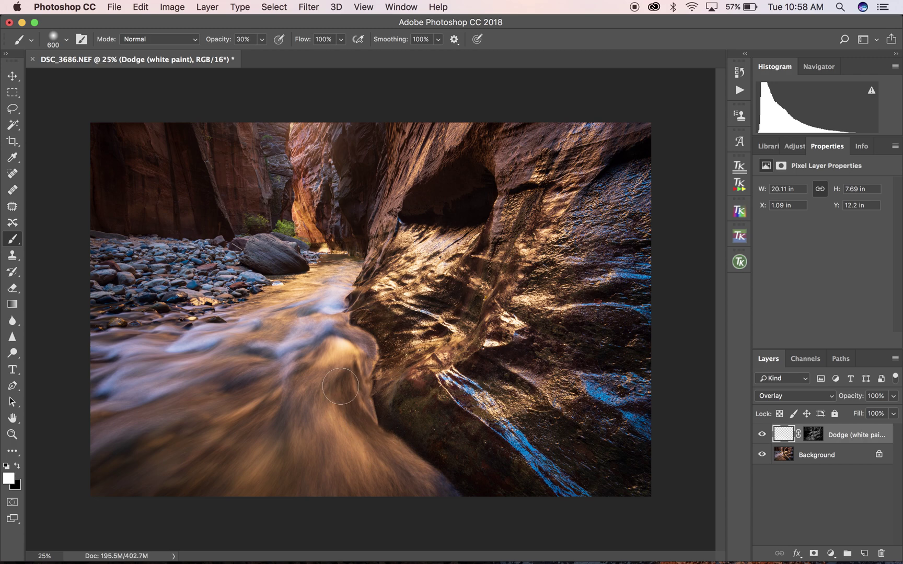
{"action": "mouse_move", "coordinate": [341, 386]}
{"action": "left_mouse_down"}
{"action": "mouse_move", "coordinate": [318, 409]}
{"action": "mouse_move", "coordinate": [363, 470]}
{"action": "mouse_move", "coordinate": [359, 489]}
{"action": "left_mouse_up"}
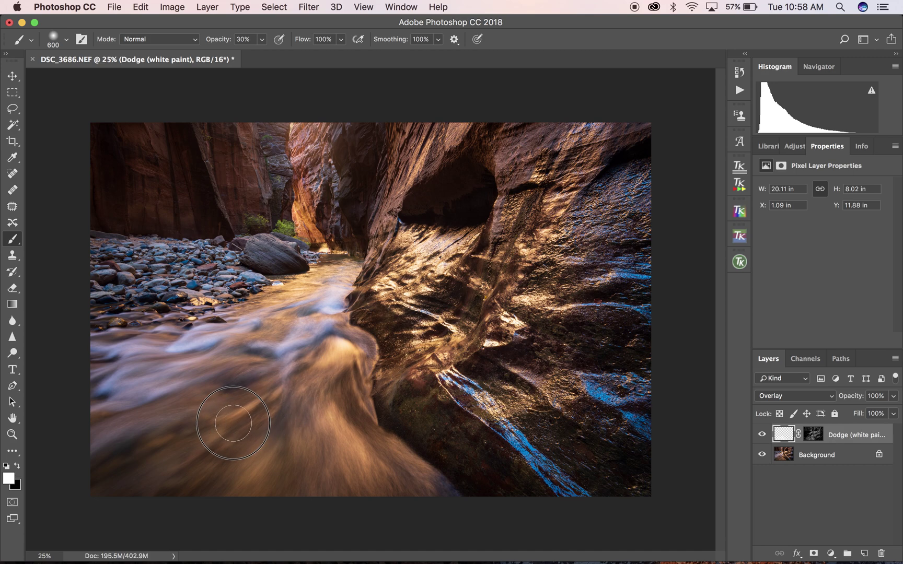
{"action": "left_click_drag", "start_coordinate": [177, 433], "coordinate": [105, 478]}
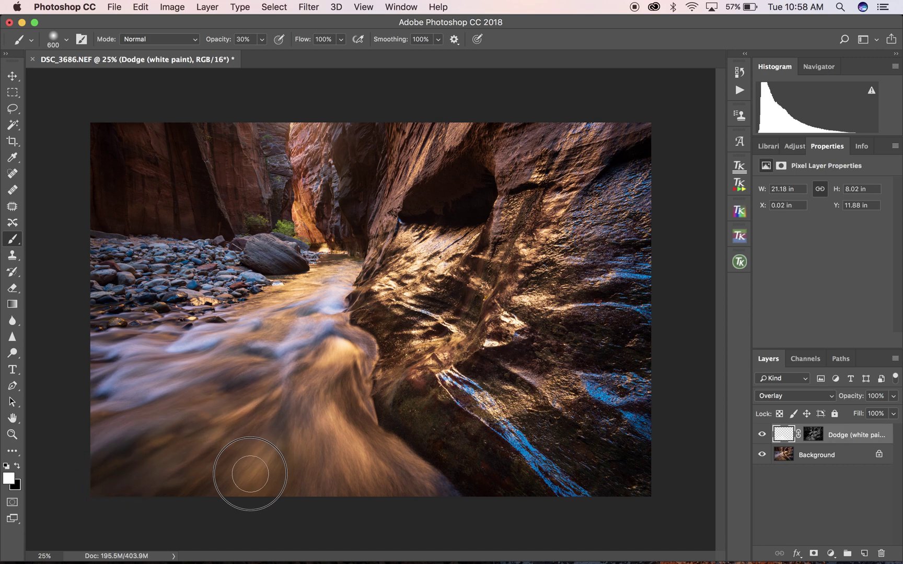
{"action": "mouse_move", "coordinate": [250, 474]}
{"action": "left_mouse_down"}
{"action": "mouse_move", "coordinate": [228, 500]}
{"action": "mouse_move", "coordinate": [313, 460]}
{"action": "mouse_move", "coordinate": [429, 508]}
{"action": "mouse_move", "coordinate": [468, 514]}
{"action": "left_mouse_up"}
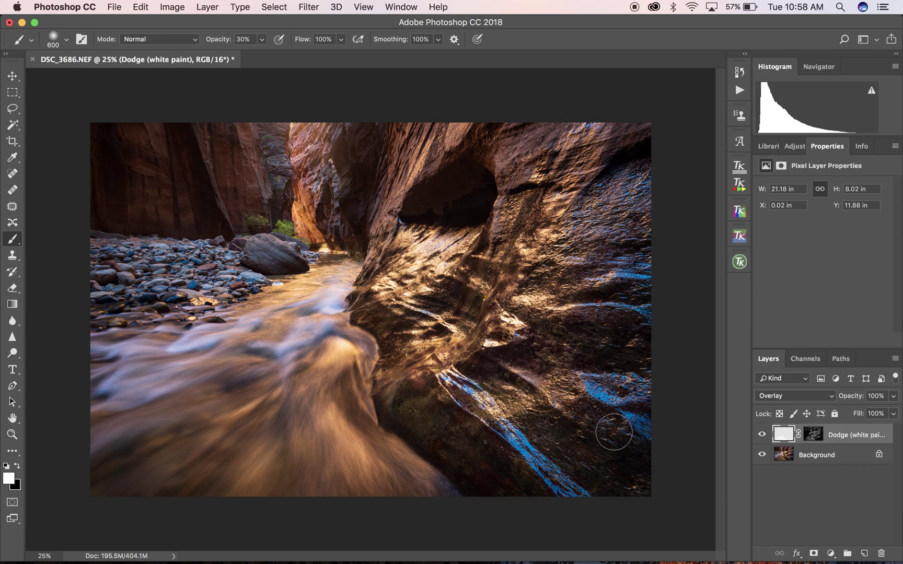
{"action": "left_click", "coordinate": [762, 434]}
{"action": "left_click", "coordinate": [762, 434]}
{"action": "left_click", "coordinate": [762, 434]}
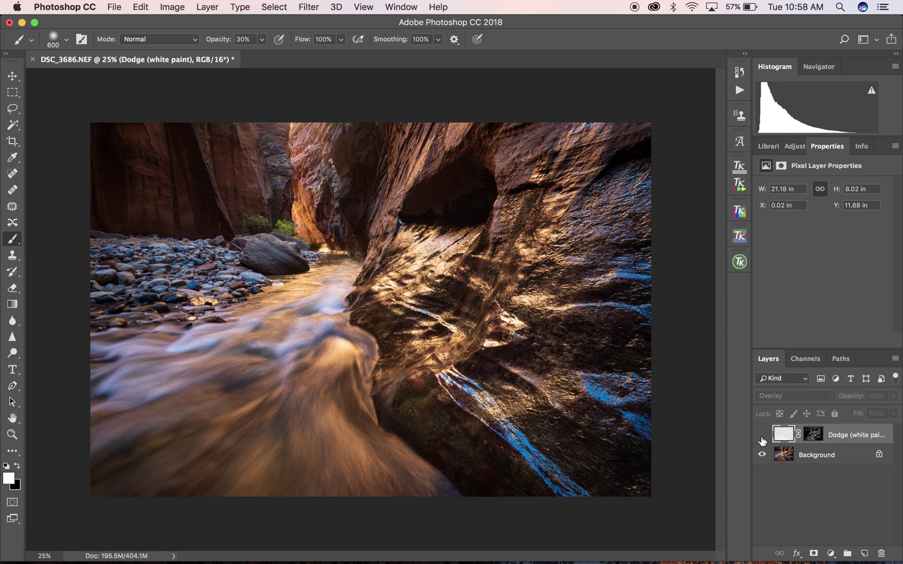
{"action": "left_click", "coordinate": [762, 435]}
{"action": "left_click", "coordinate": [761, 434]}
{"action": "left_click", "coordinate": [762, 435]}
{"action": "left_click", "coordinate": [761, 434]}
{"action": "left_click", "coordinate": [761, 435]}
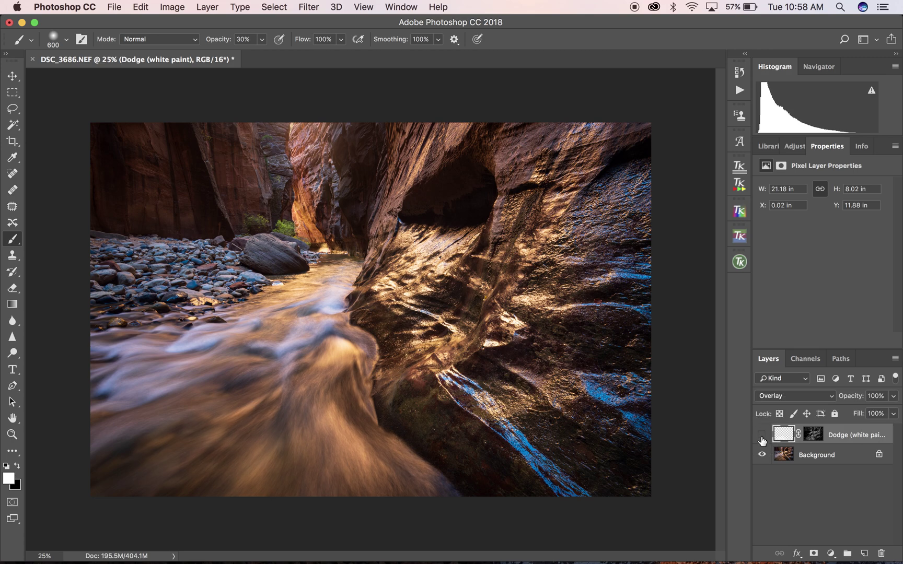
{"action": "left_click", "coordinate": [761, 436]}
{"action": "left_click", "coordinate": [762, 436]}
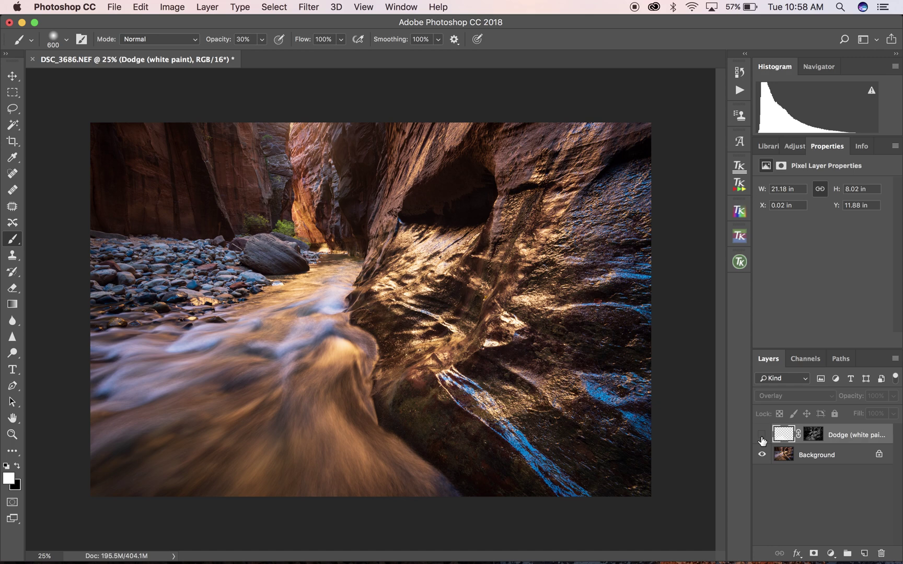
{"action": "left_click", "coordinate": [761, 437]}
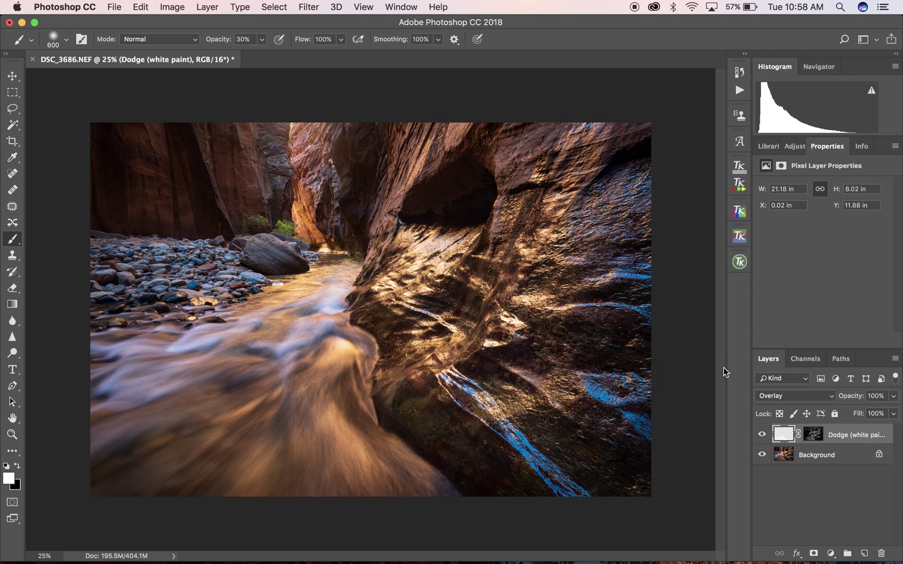
{"action": "left_click", "coordinate": [739, 263]}
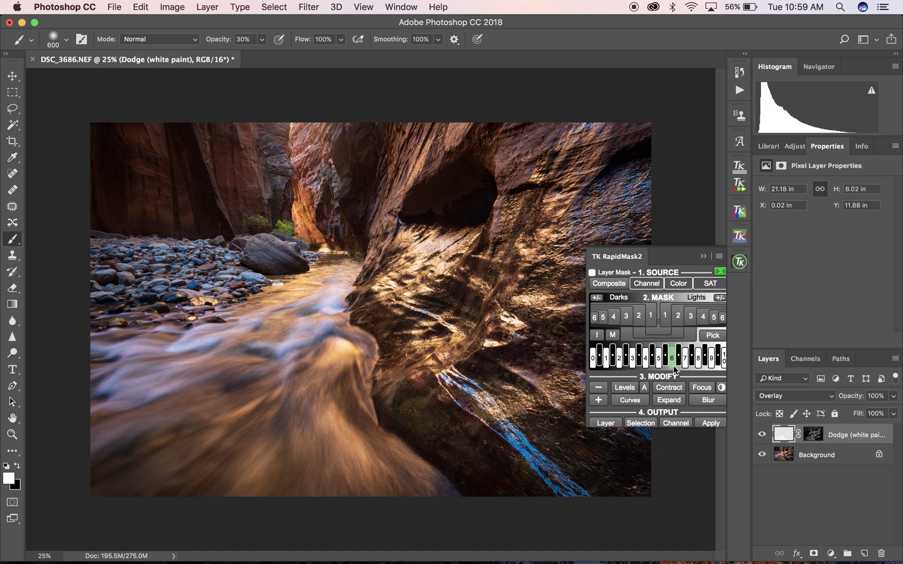
Step: Create a Lights 2 mask and choose Dodge from RapidMask2's adjustment list
{"action": "left_click", "coordinate": [677, 317]}
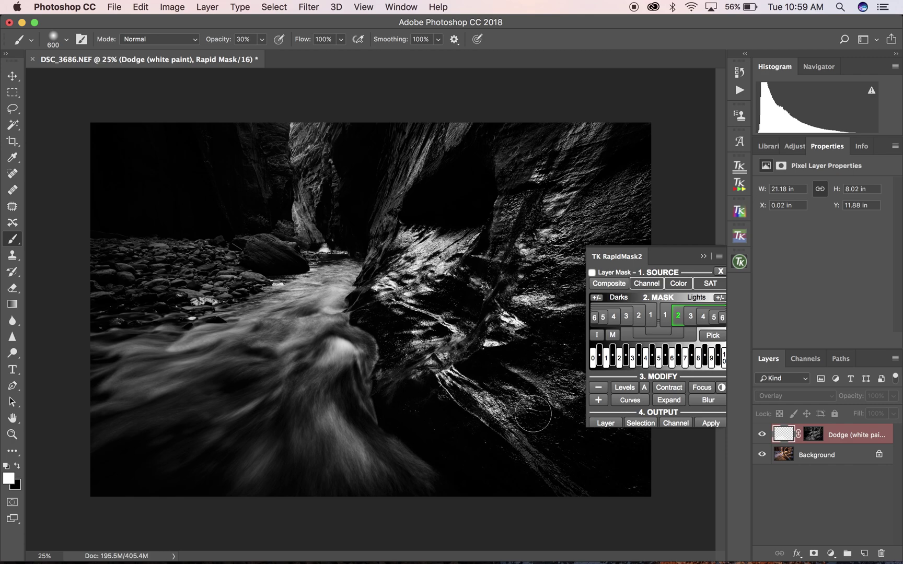
{"action": "left_click", "coordinate": [610, 426]}
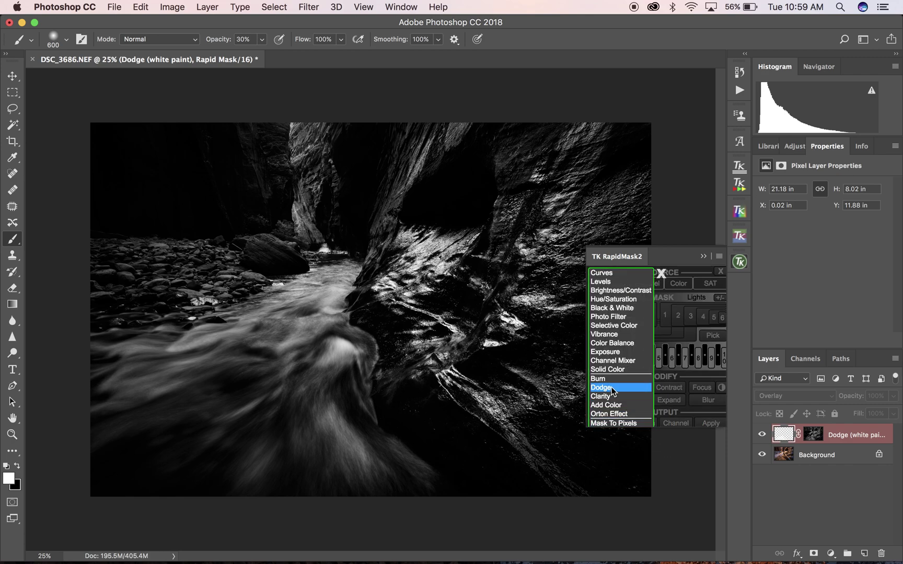
{"action": "left_click", "coordinate": [606, 387]}
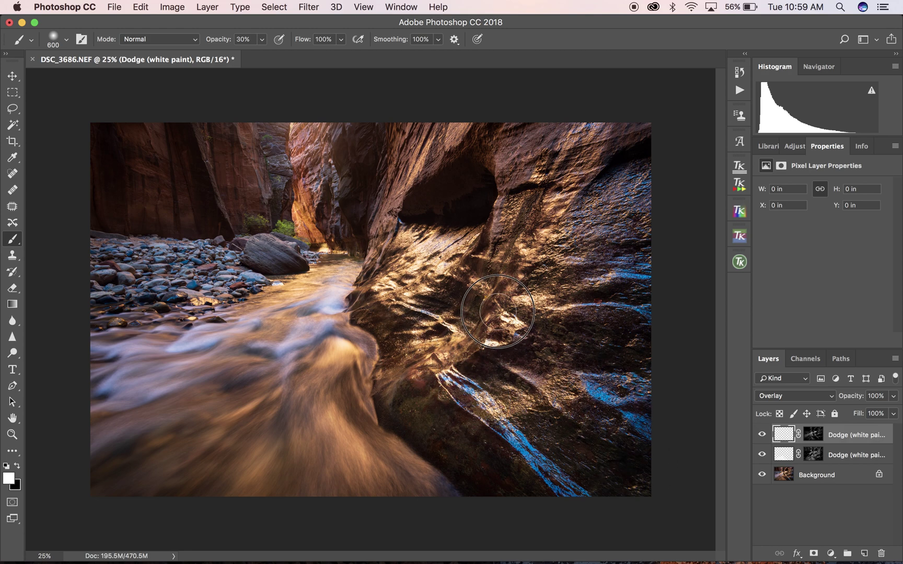
Step: Paint white over the lit rock face on the second Dodge layer, toggling it to compare, then zoom in
{"action": "mouse_move", "coordinate": [515, 289]}
{"action": "left_mouse_down"}
{"action": "mouse_move", "coordinate": [431, 262]}
{"action": "mouse_move", "coordinate": [440, 263]}
{"action": "mouse_move", "coordinate": [443, 289]}
{"action": "mouse_move", "coordinate": [437, 349]}
{"action": "mouse_move", "coordinate": [493, 434]}
{"action": "mouse_move", "coordinate": [474, 402]}
{"action": "left_mouse_up"}
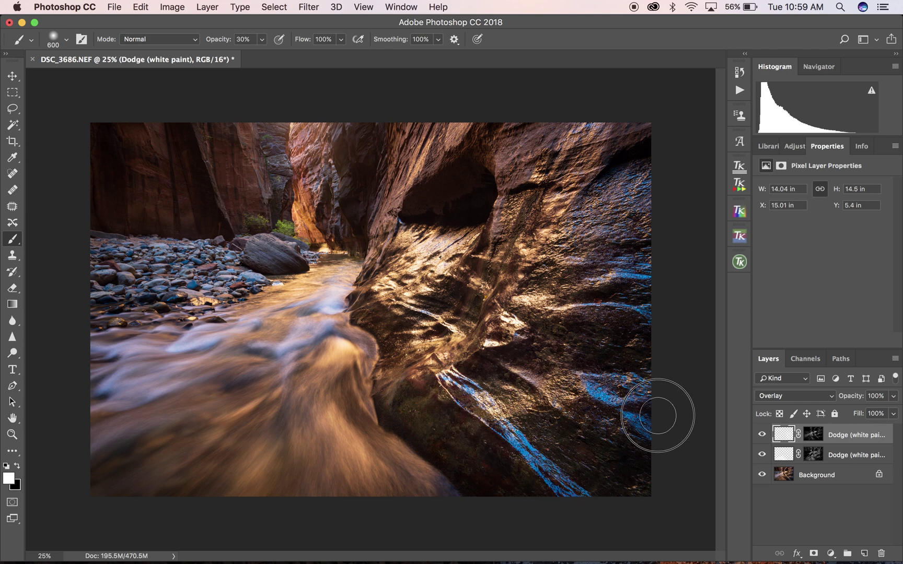
{"action": "left_click_drag", "start_coordinate": [419, 281], "coordinate": [384, 282]}
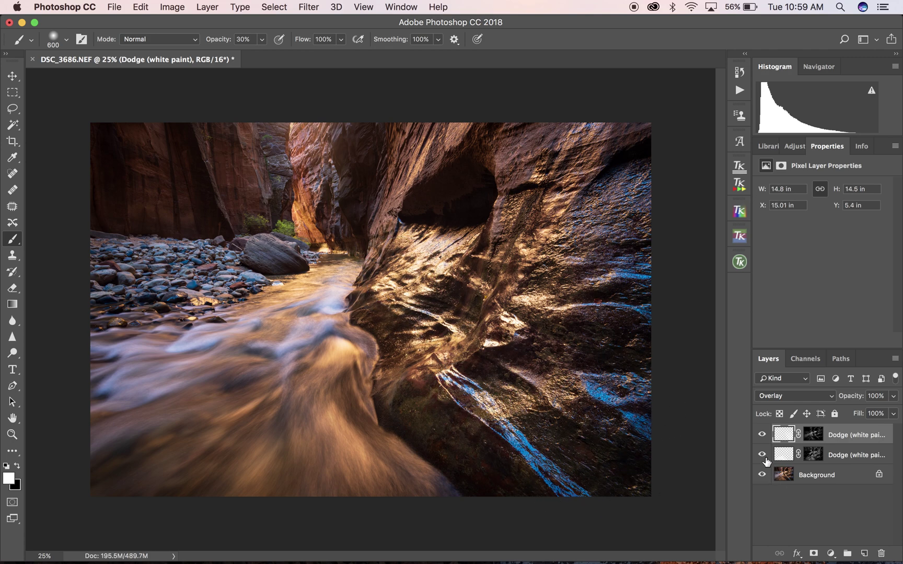
{"action": "left_click", "coordinate": [762, 437]}
{"action": "left_click", "coordinate": [762, 437]}
{"action": "left_click", "coordinate": [763, 437]}
{"action": "left_click", "coordinate": [762, 437]}
{"action": "left_click", "coordinate": [762, 437]}
{"action": "left_click", "coordinate": [762, 436]}
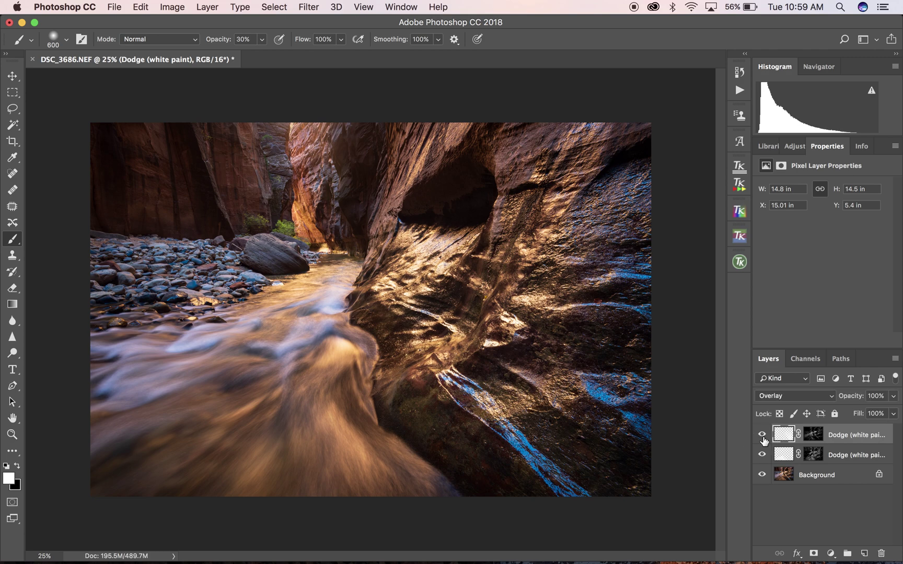
{"action": "key", "text": "super+equal"}
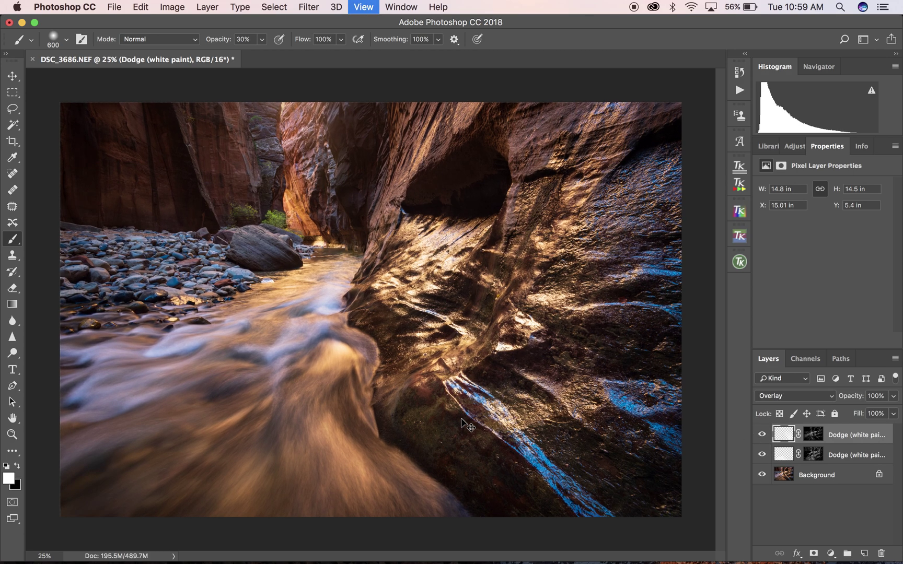
{"action": "key", "text": "super+equal"}
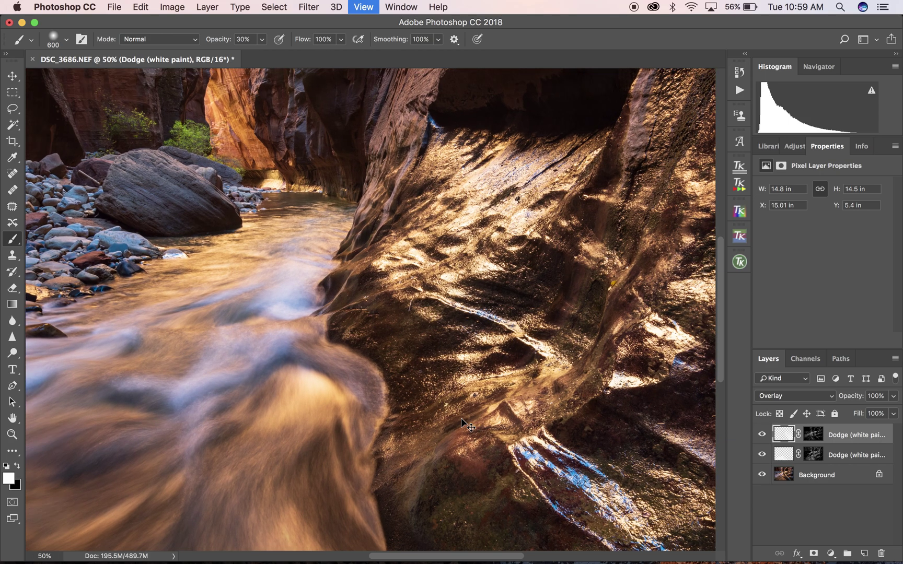
{"action": "key", "text": "super+equal"}
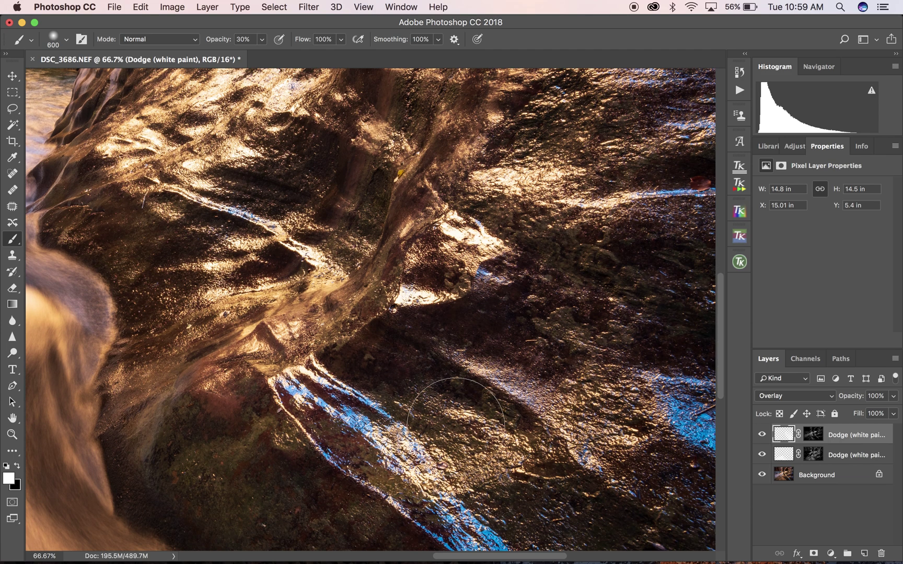
{"action": "left_click", "coordinate": [762, 436]}
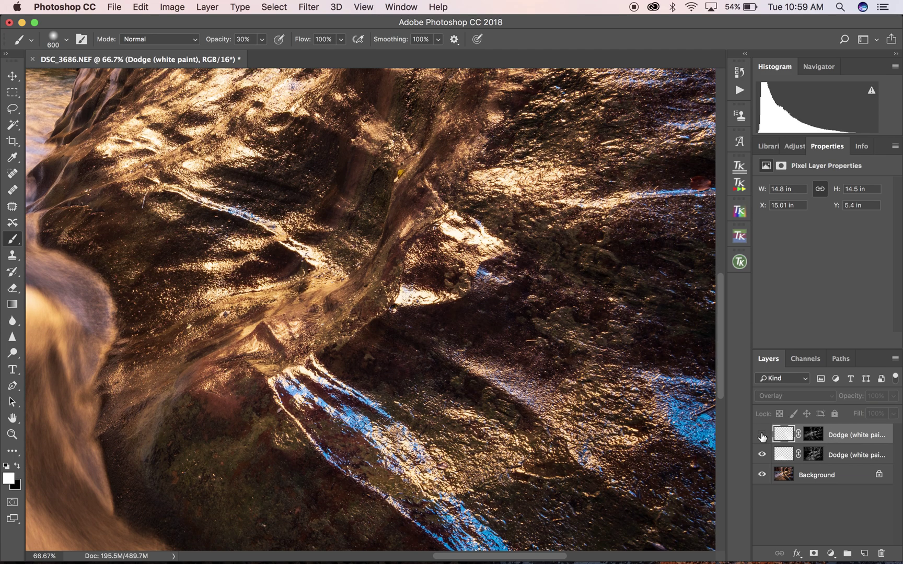
{"action": "left_click", "coordinate": [762, 436]}
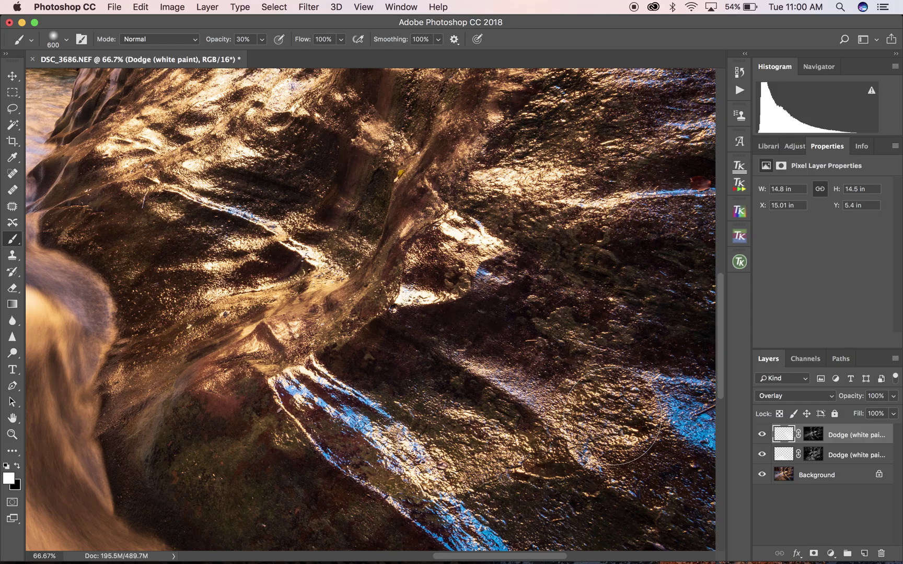
{"action": "key", "text": "super+minus"}
{"action": "key", "text": "super+minus"}
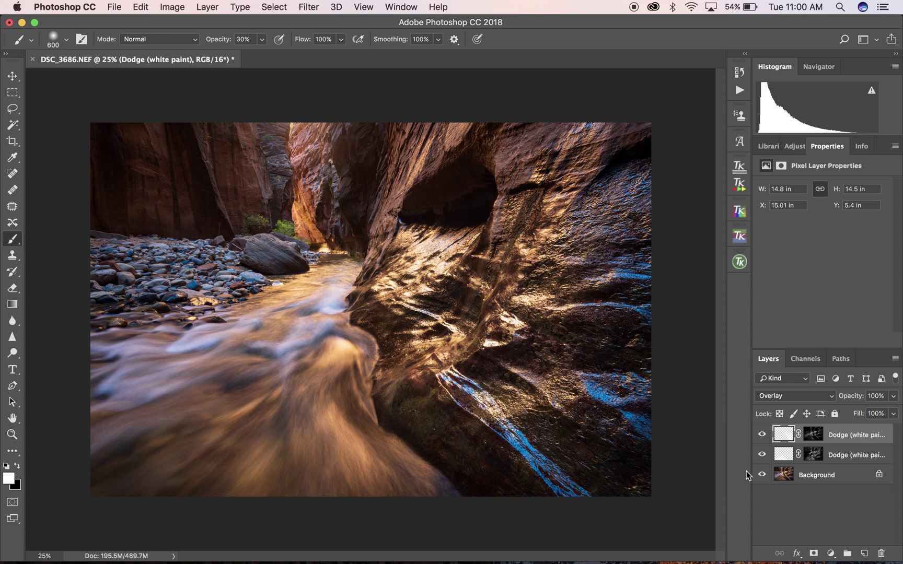
Step: Inspect the Dodge layer's mask, paint along the lower-left stream, then target the pixel layer
{"action": "left_click", "coordinate": [813, 435], "text": "alt"}
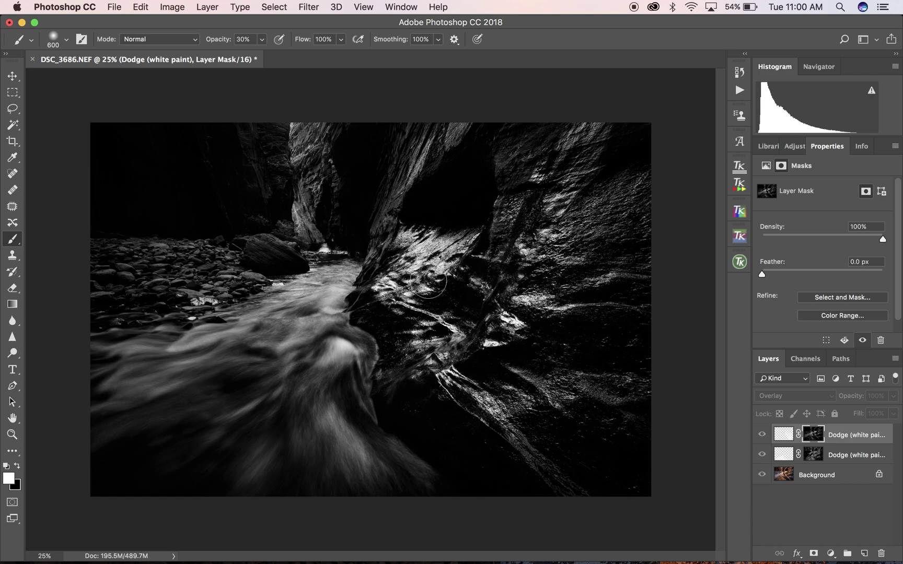
{"action": "left_click", "coordinate": [815, 435], "text": "alt"}
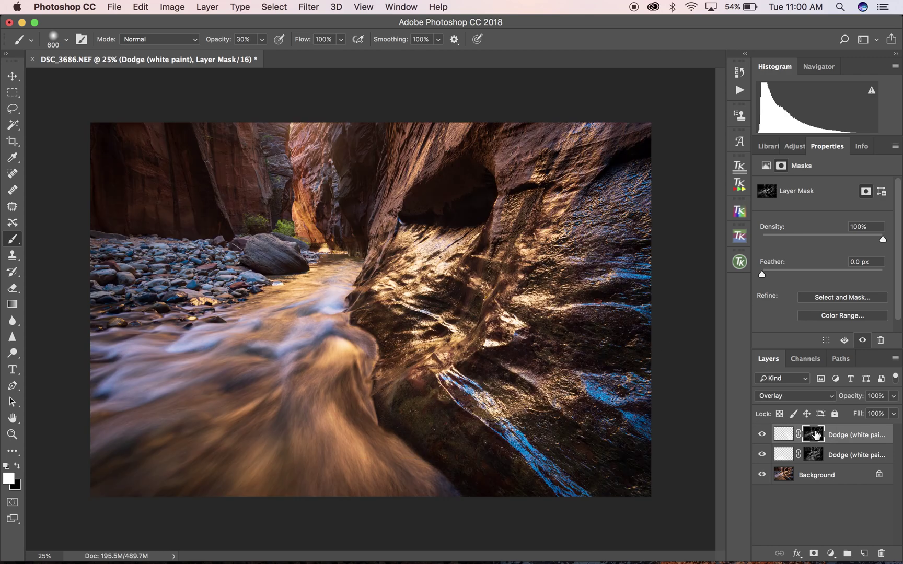
{"action": "mouse_move", "coordinate": [182, 377]}
{"action": "left_mouse_down"}
{"action": "mouse_move", "coordinate": [118, 390]}
{"action": "mouse_move", "coordinate": [181, 367]}
{"action": "mouse_move", "coordinate": [120, 386]}
{"action": "mouse_move", "coordinate": [154, 368]}
{"action": "mouse_move", "coordinate": [138, 362]}
{"action": "mouse_move", "coordinate": [137, 349]}
{"action": "mouse_move", "coordinate": [256, 337]}
{"action": "mouse_move", "coordinate": [184, 366]}
{"action": "mouse_move", "coordinate": [130, 413]}
{"action": "mouse_move", "coordinate": [114, 436]}
{"action": "left_mouse_up"}
{"action": "mouse_move", "coordinate": [113, 436]}
{"action": "left_mouse_down"}
{"action": "mouse_move", "coordinate": [110, 414]}
{"action": "mouse_move", "coordinate": [201, 371]}
{"action": "mouse_move", "coordinate": [104, 395]}
{"action": "mouse_move", "coordinate": [200, 369]}
{"action": "mouse_move", "coordinate": [137, 380]}
{"action": "mouse_move", "coordinate": [159, 360]}
{"action": "mouse_move", "coordinate": [157, 348]}
{"action": "mouse_move", "coordinate": [181, 349]}
{"action": "left_mouse_up"}
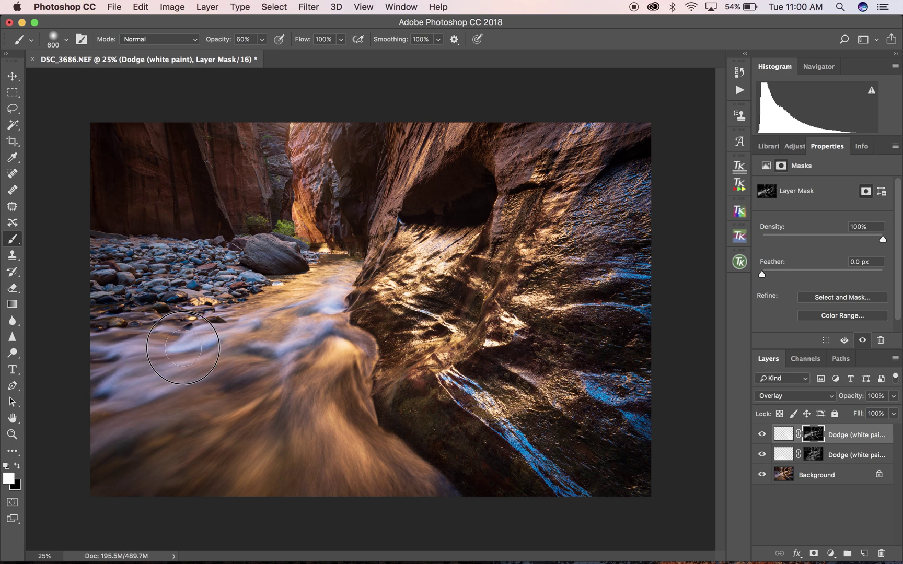
{"action": "left_click", "coordinate": [784, 434]}
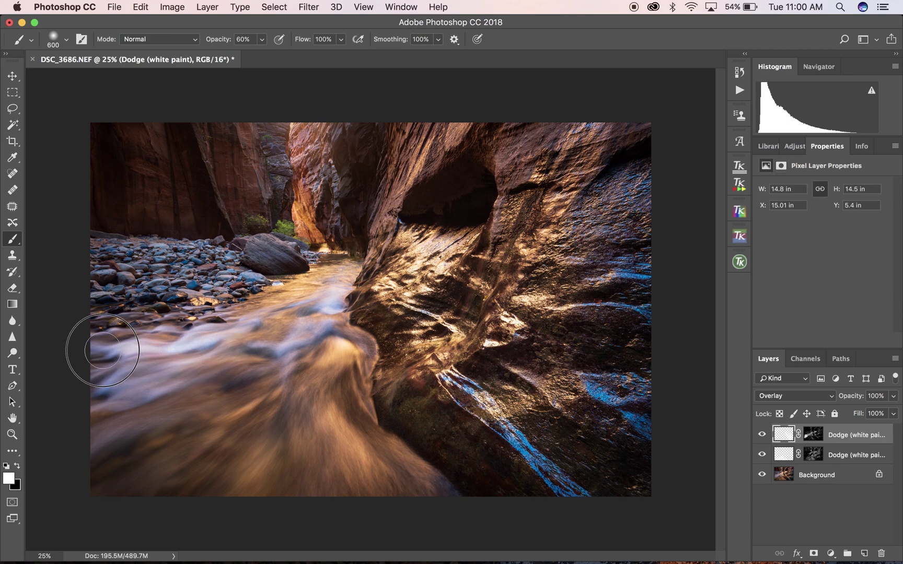
Step: Step backward to undo strokes, drop brush opacity to 17%, and brighten the left water streaks
{"action": "left_click", "coordinate": [140, 7]}
{"action": "left_click", "coordinate": [156, 48]}
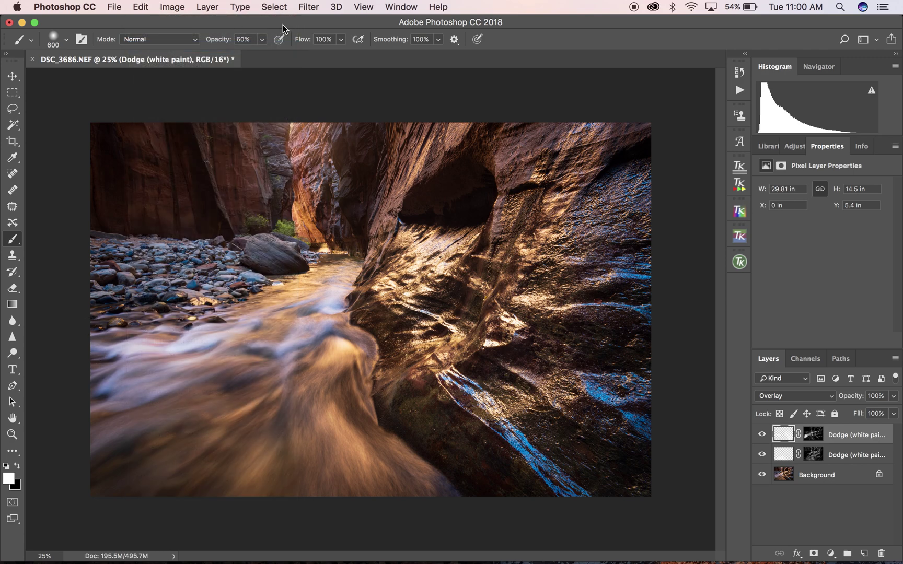
{"action": "left_click", "coordinate": [262, 40]}
{"action": "left_click_drag", "start_coordinate": [247, 52], "coordinate": [241, 56]}
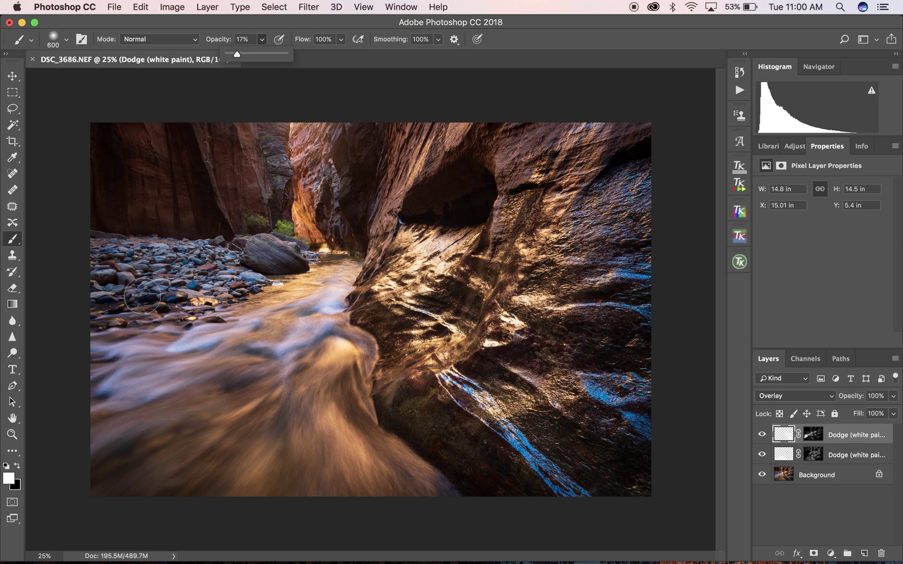
{"action": "left_click", "coordinate": [118, 353]}
{"action": "mouse_move", "coordinate": [120, 355]}
{"action": "left_mouse_down"}
{"action": "mouse_move", "coordinate": [220, 349]}
{"action": "mouse_move", "coordinate": [93, 398]}
{"action": "mouse_move", "coordinate": [211, 365]}
{"action": "mouse_move", "coordinate": [185, 354]}
{"action": "mouse_move", "coordinate": [213, 338]}
{"action": "mouse_move", "coordinate": [277, 331]}
{"action": "mouse_move", "coordinate": [218, 360]}
{"action": "mouse_move", "coordinate": [295, 337]}
{"action": "mouse_move", "coordinate": [104, 433]}
{"action": "mouse_move", "coordinate": [268, 351]}
{"action": "mouse_move", "coordinate": [106, 393]}
{"action": "mouse_move", "coordinate": [320, 310]}
{"action": "mouse_move", "coordinate": [107, 397]}
{"action": "mouse_move", "coordinate": [275, 360]}
{"action": "left_mouse_up"}
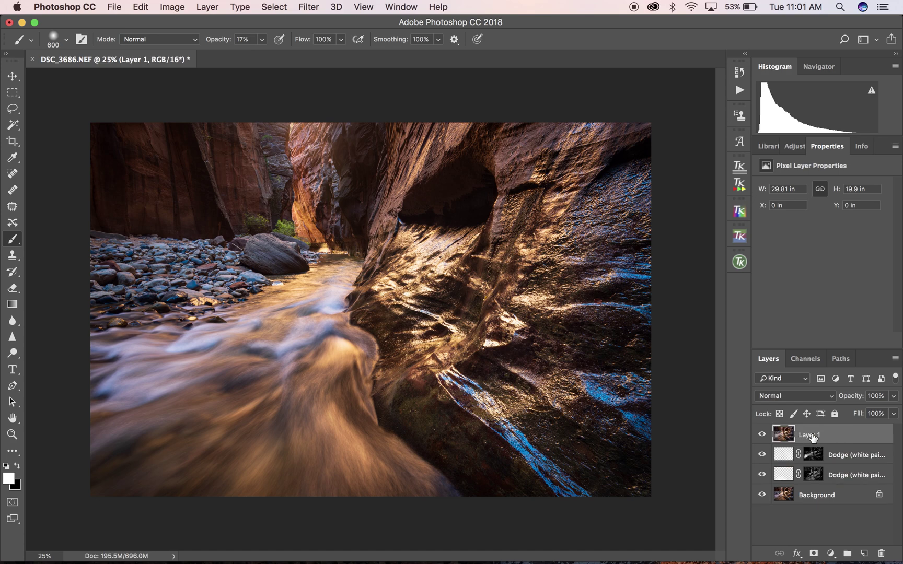
Step: Open the Filter menu for the newly stamped merged Layer 1
{"action": "left_click", "coordinate": [312, 8]}
Step: Apply Filter > Blur > Gaussian Blur to Layer 1 with a Radius of 36 pixels
{"action": "mouse_move", "coordinate": [340, 150]}
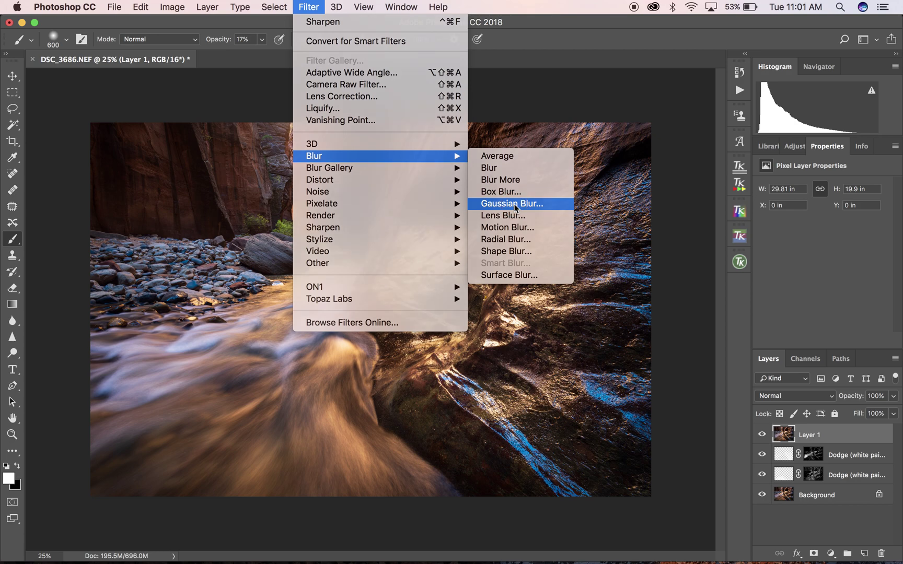
{"action": "left_click", "coordinate": [514, 203]}
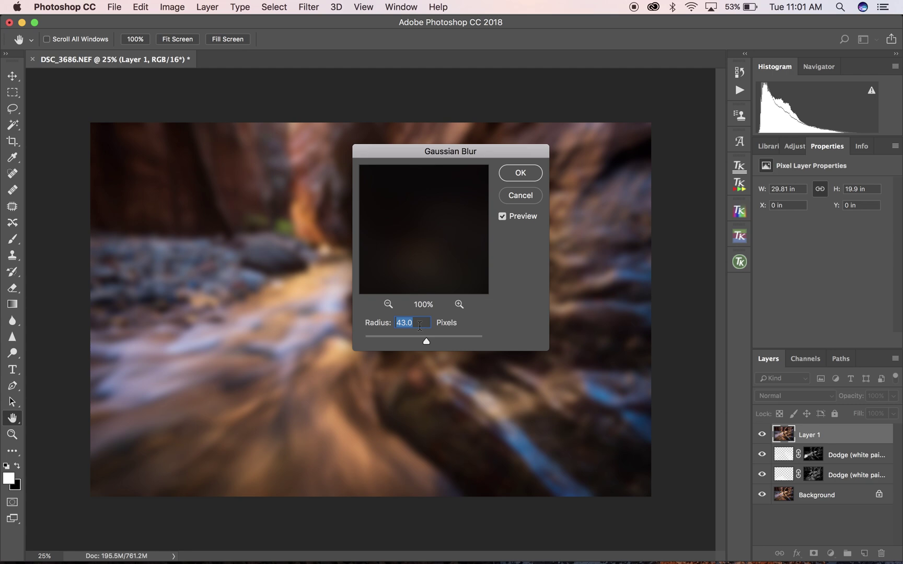
{"action": "type", "text": "36"}
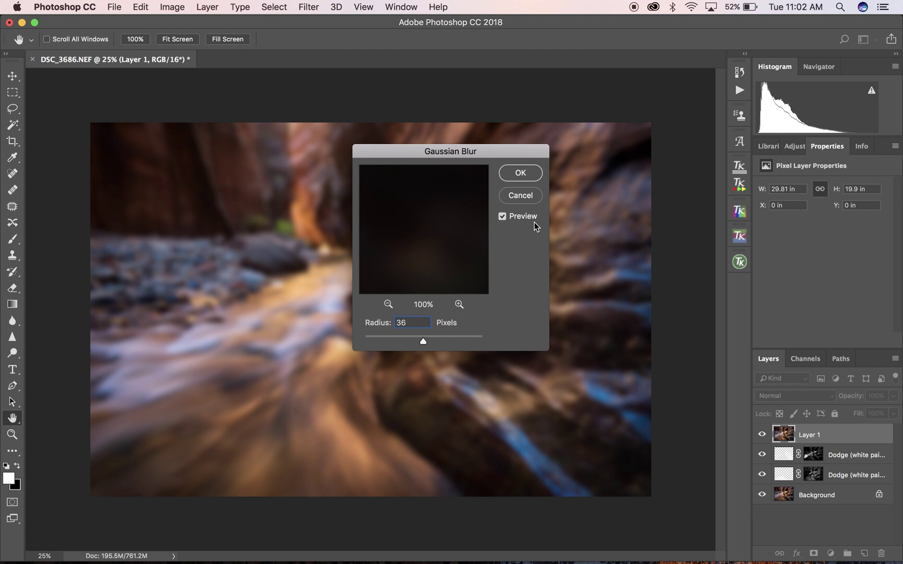
{"action": "left_click", "coordinate": [526, 175]}
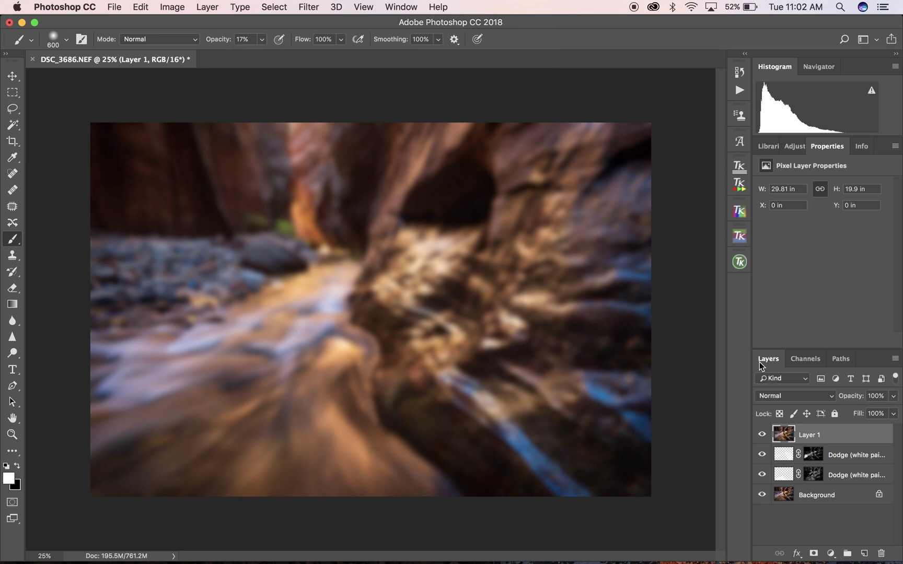
Step: Set Layer 1 to Soft Light and raise a Curves upper-tone point from 187 to 243
{"action": "left_click", "coordinate": [823, 397]}
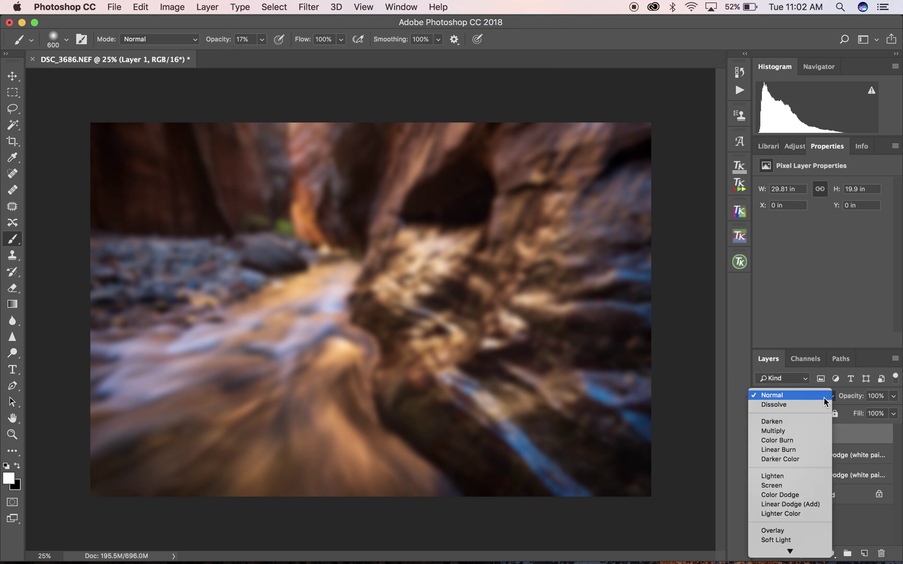
{"action": "left_click", "coordinate": [797, 539]}
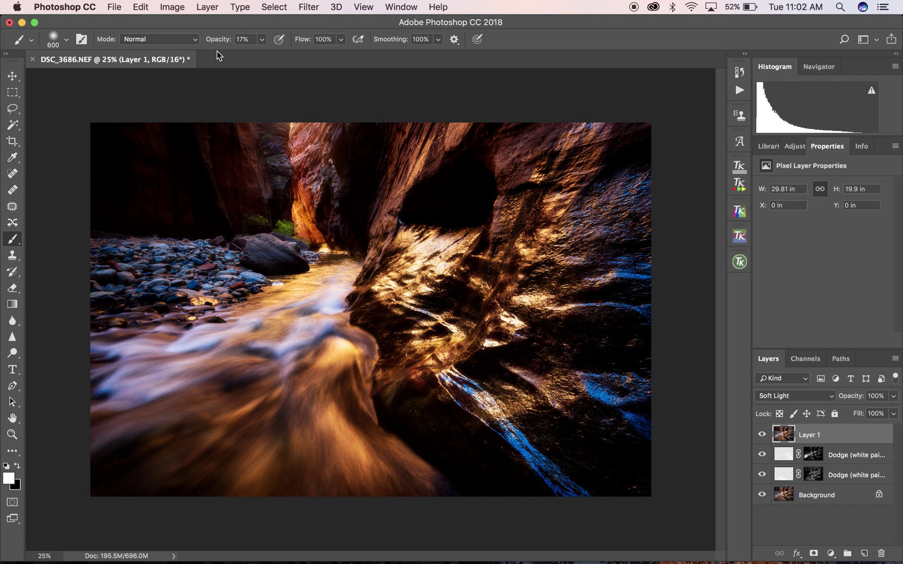
{"action": "left_click", "coordinate": [178, 9]}
{"action": "mouse_move", "coordinate": [191, 45]}
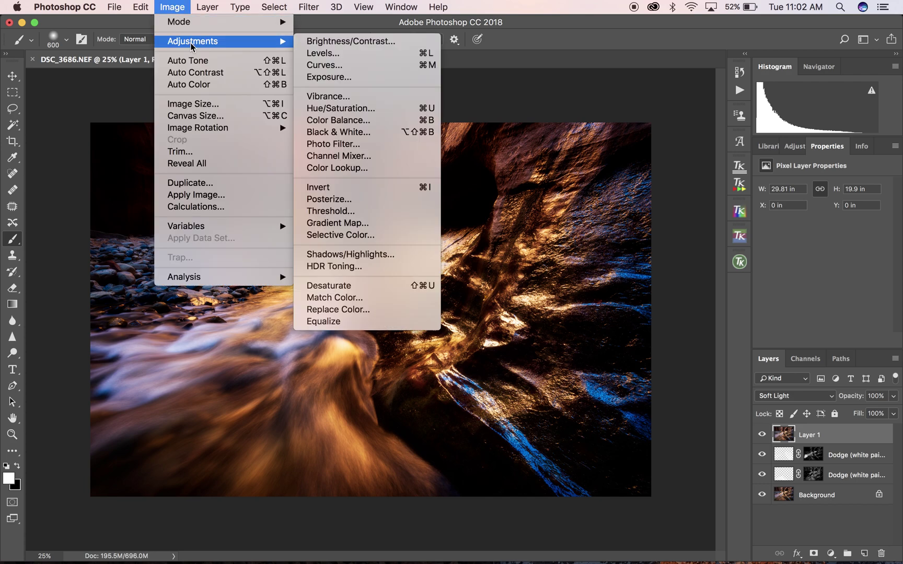
{"action": "left_click", "coordinate": [354, 65]}
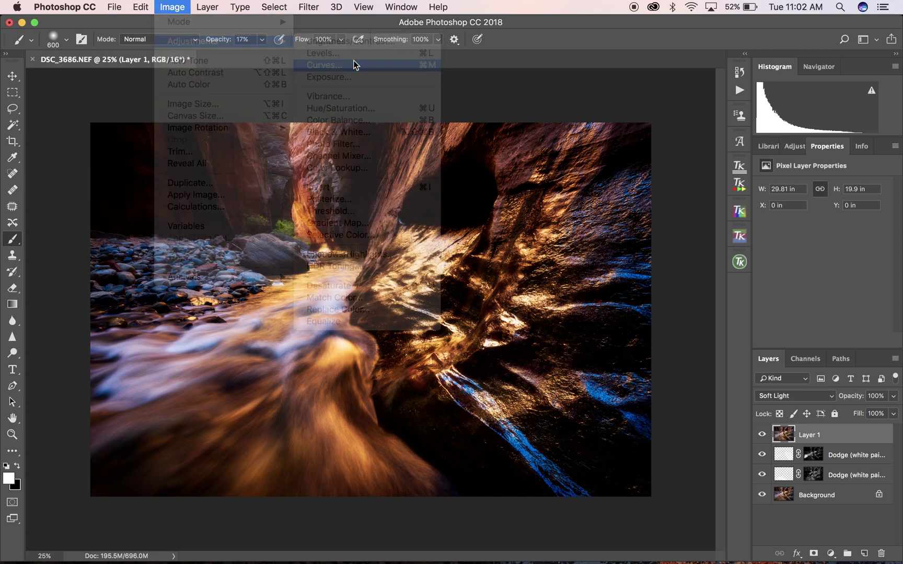
{"action": "left_click", "coordinate": [634, 186]}
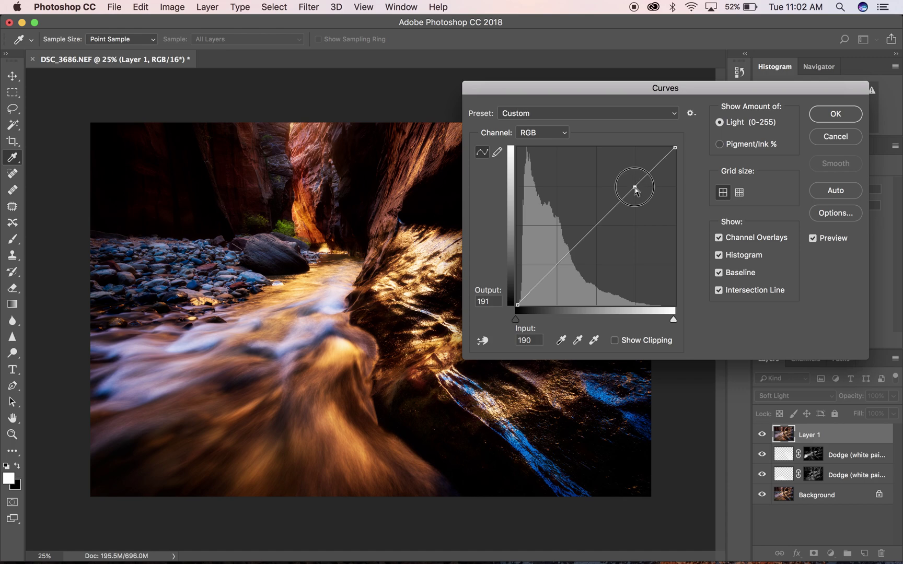
{"action": "left_click_drag", "start_coordinate": [635, 188], "coordinate": [633, 155]}
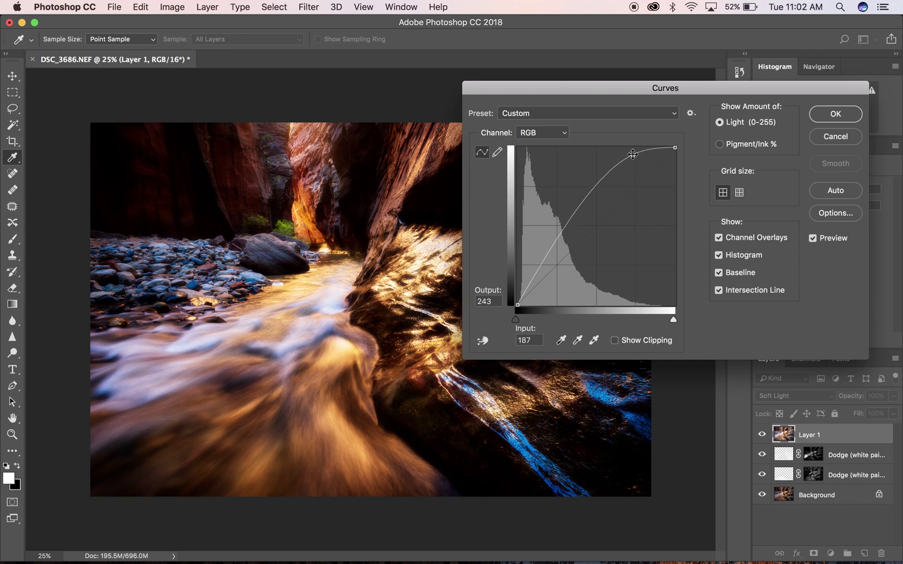
{"action": "left_click", "coordinate": [838, 114]}
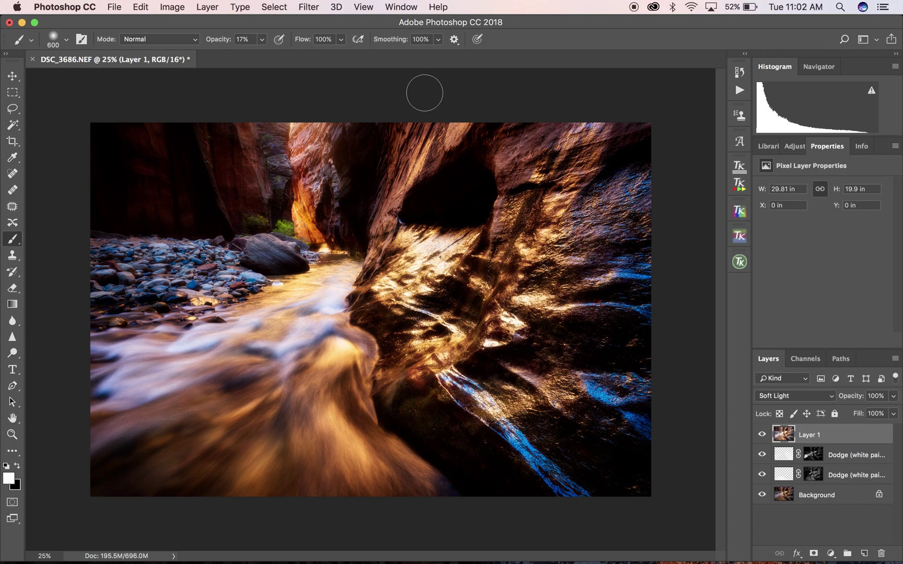
Step: Apply a Color Balance of Midtones Cyan-Red +17 to Layer 1
{"action": "left_click", "coordinate": [174, 7]}
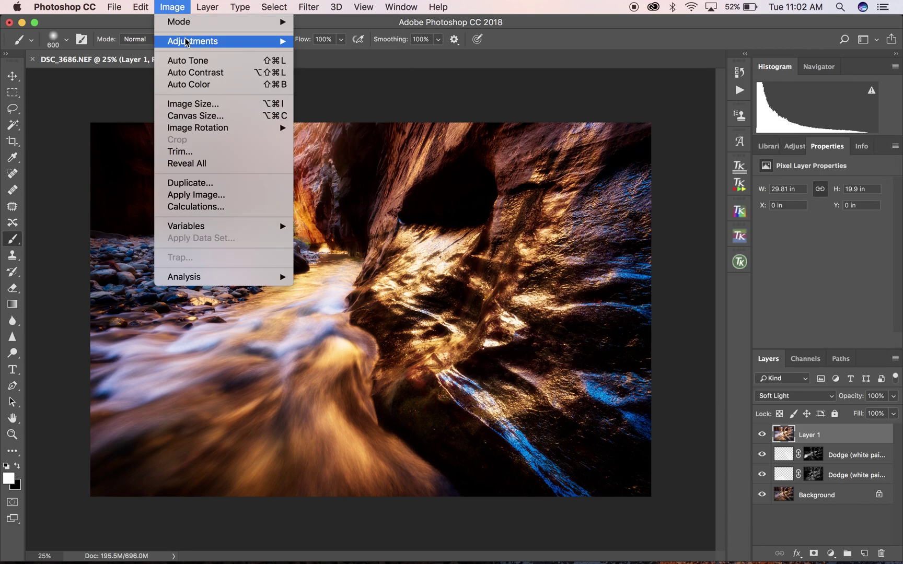
{"action": "mouse_move", "coordinate": [186, 42]}
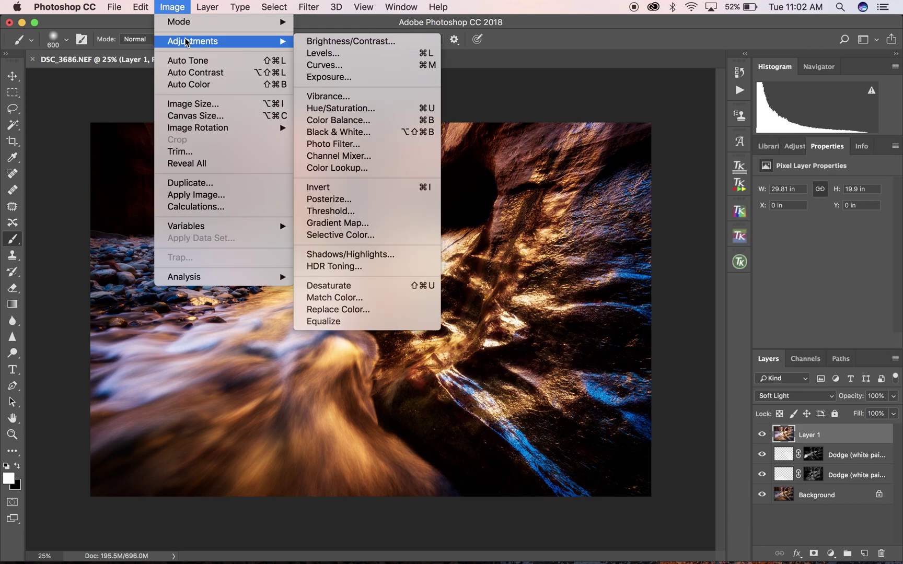
{"action": "left_click", "coordinate": [364, 121]}
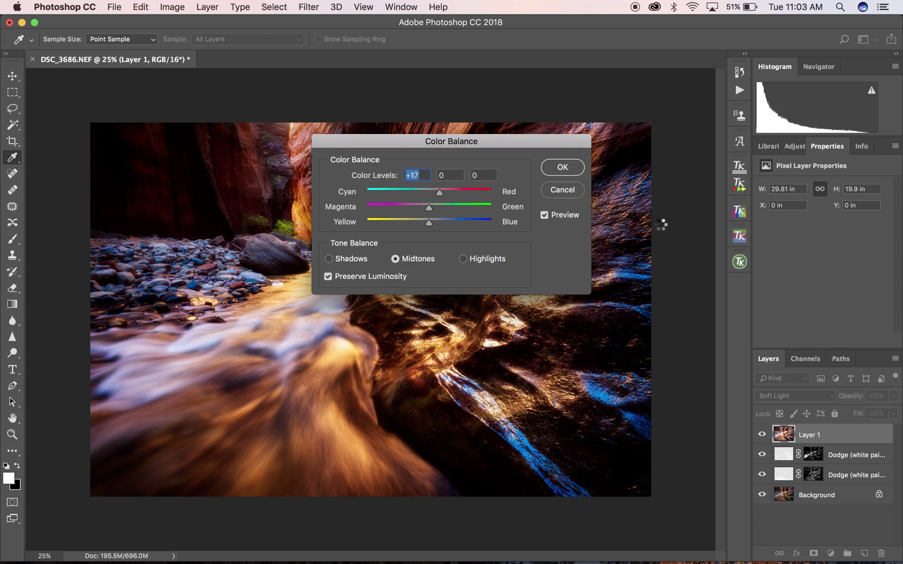
{"action": "key", "text": "Return"}
{"action": "key", "text": "b"}
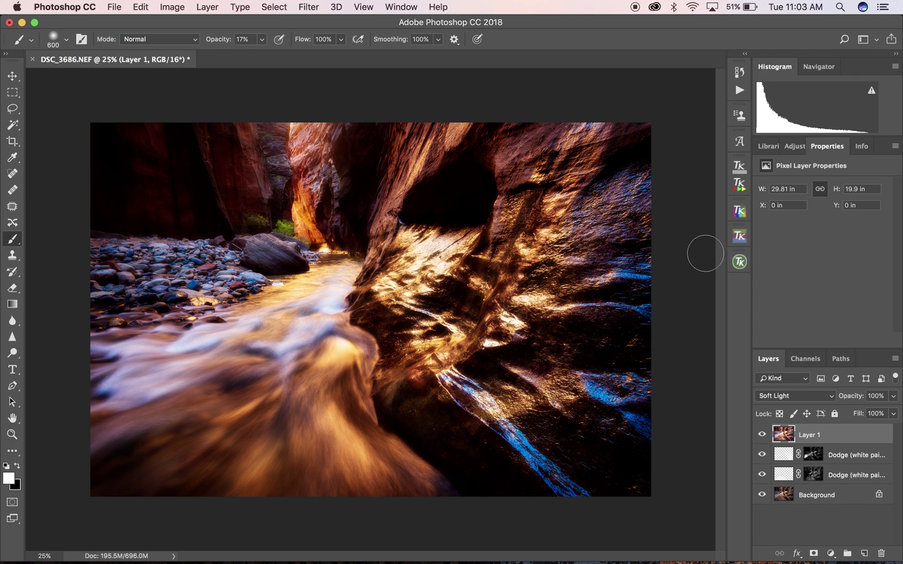
Step: Apply a TK RapidMask2 Lights 2 luminosity mask, painted white over the lit wall, to Layer 1
{"action": "left_click", "coordinate": [739, 262]}
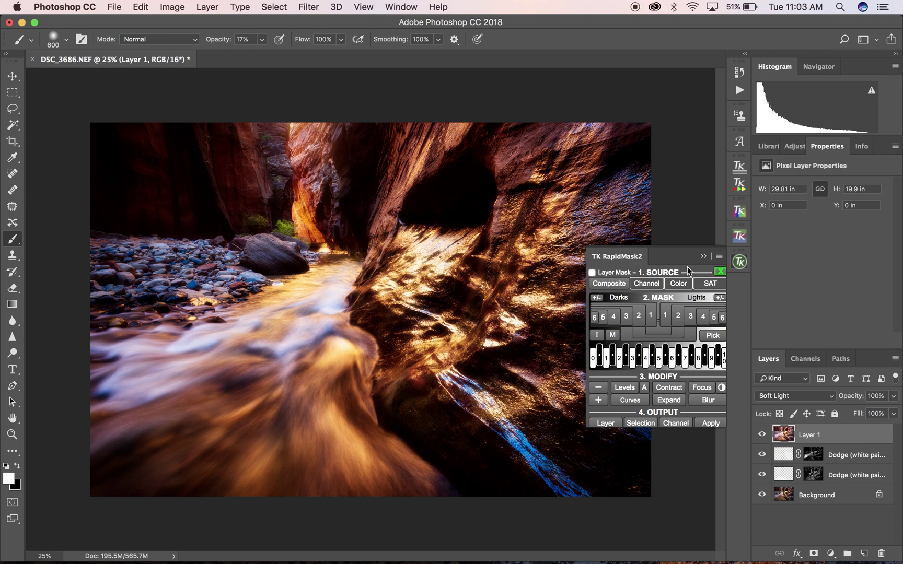
{"action": "left_click", "coordinate": [665, 318]}
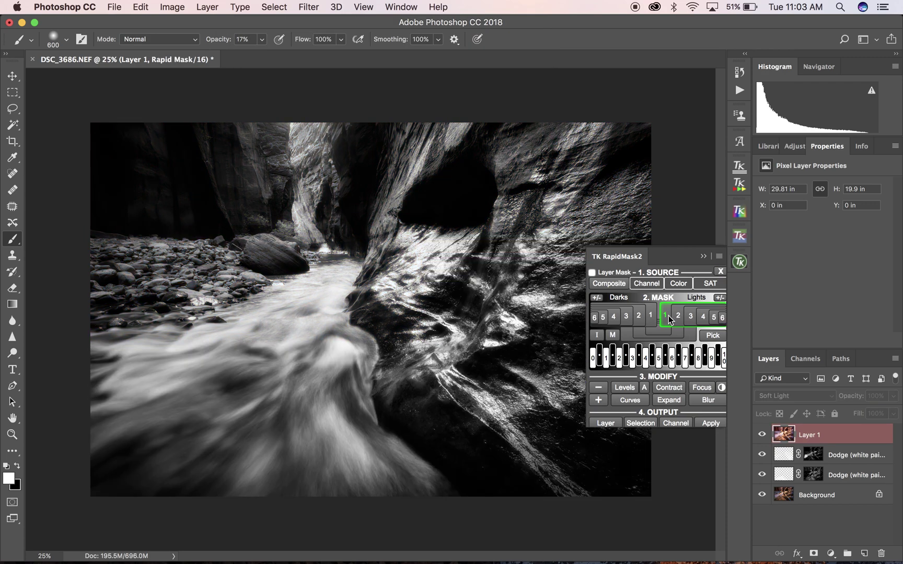
{"action": "left_click", "coordinate": [678, 316]}
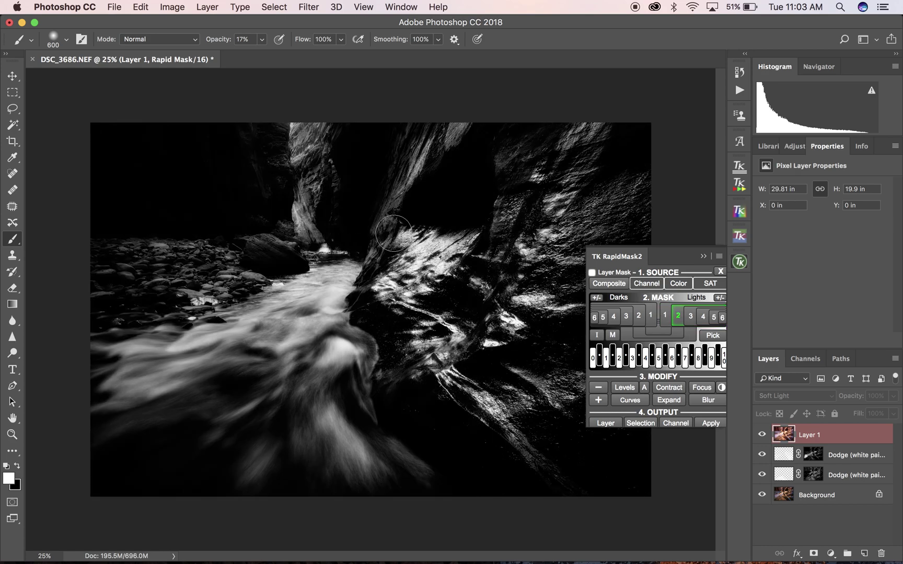
{"action": "mouse_move", "coordinate": [308, 134]}
{"action": "left_mouse_down"}
{"action": "mouse_move", "coordinate": [305, 158]}
{"action": "mouse_move", "coordinate": [322, 191]}
{"action": "mouse_move", "coordinate": [319, 226]}
{"action": "left_mouse_up"}
{"action": "left_click", "coordinate": [711, 423]}
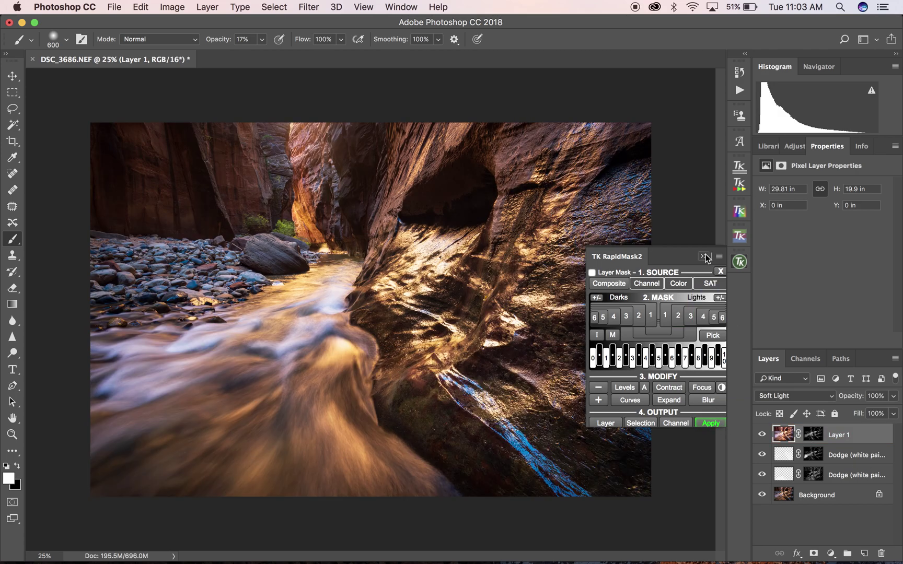
{"action": "left_click", "coordinate": [704, 255]}
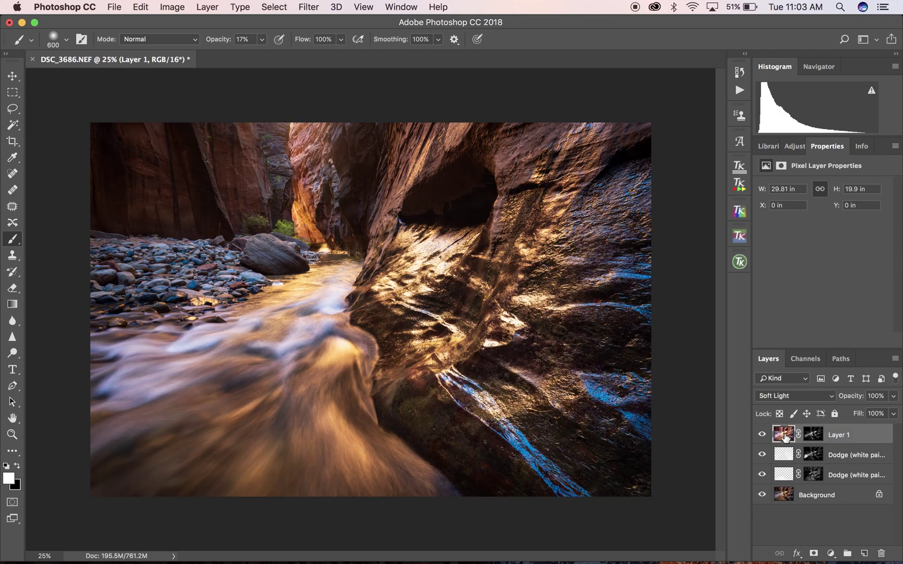
{"action": "left_click", "coordinate": [762, 435]}
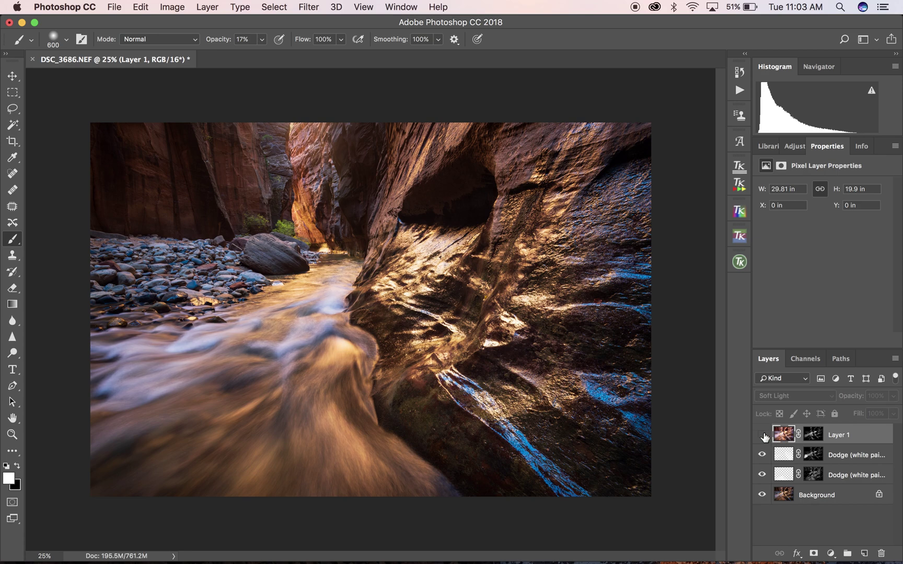
{"action": "left_click", "coordinate": [762, 436]}
{"action": "left_click", "coordinate": [761, 435]}
{"action": "left_click", "coordinate": [761, 434]}
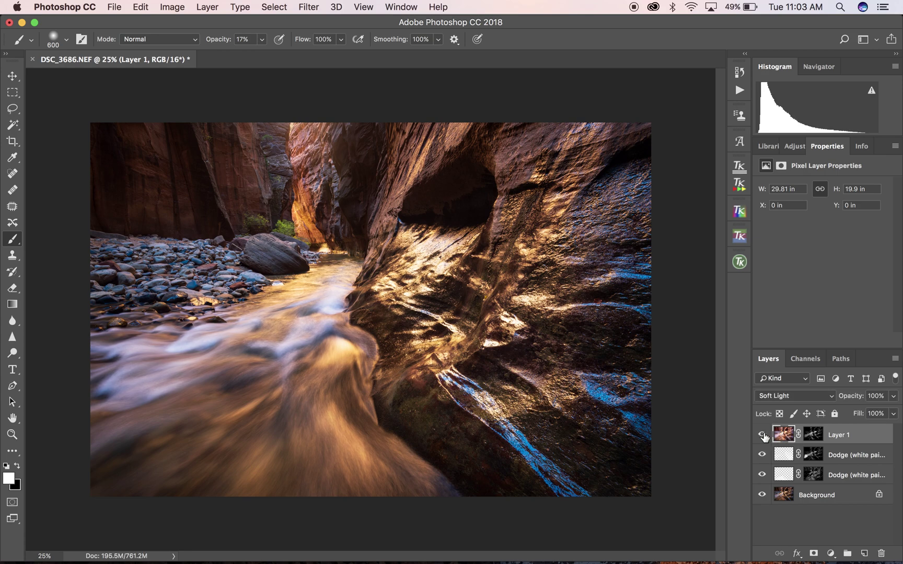
{"action": "left_click", "coordinate": [762, 435]}
{"action": "left_click", "coordinate": [762, 435]}
{"action": "left_click", "coordinate": [762, 435]}
{"action": "left_click", "coordinate": [762, 435]}
{"action": "left_click", "coordinate": [763, 435]}
{"action": "left_click", "coordinate": [762, 494], "text": "alt"}
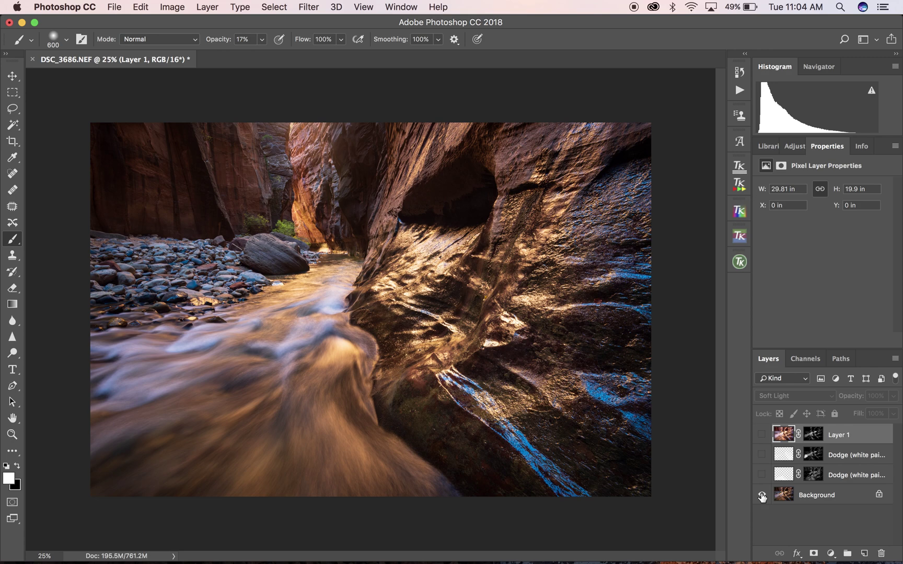
{"action": "left_click", "coordinate": [762, 496], "text": "alt"}
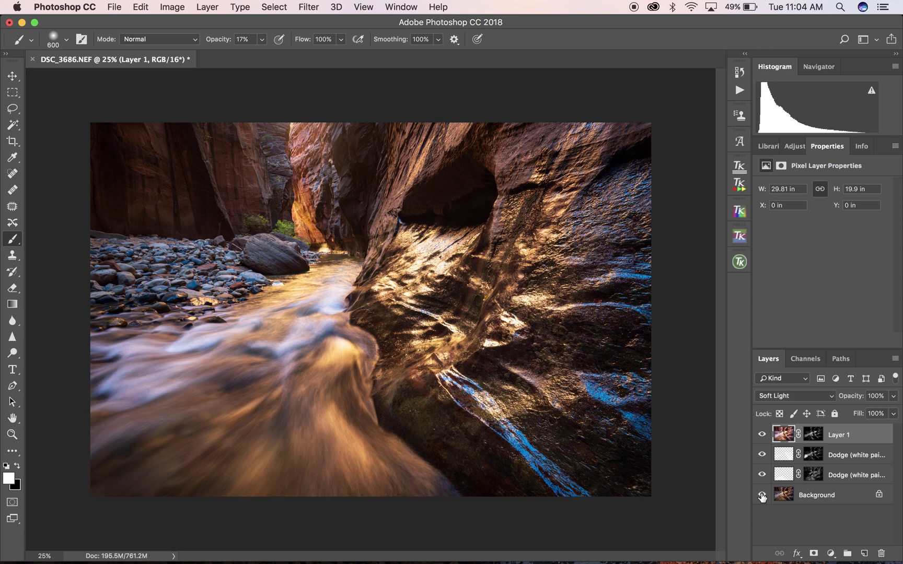
{"action": "left_click", "coordinate": [762, 495], "text": "alt"}
{"action": "left_click", "coordinate": [762, 495], "text": "alt"}
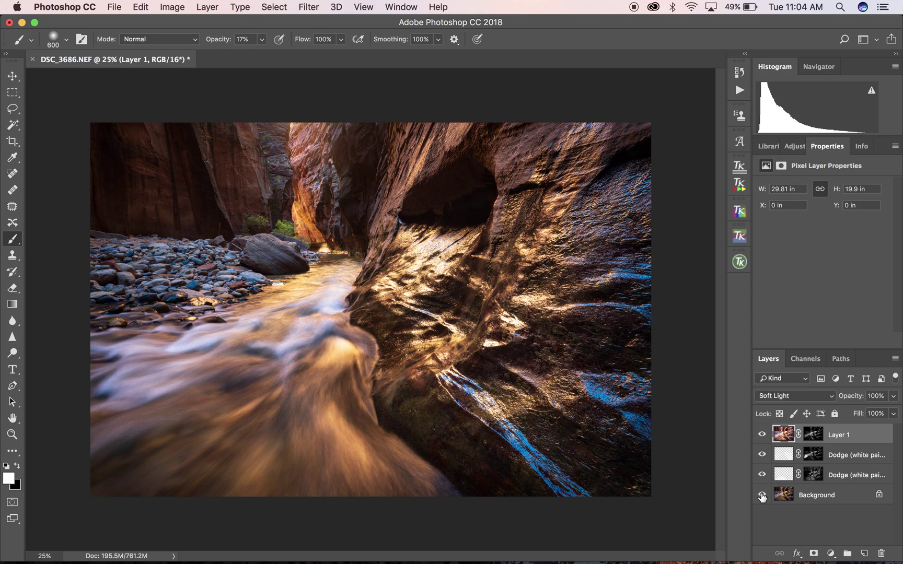